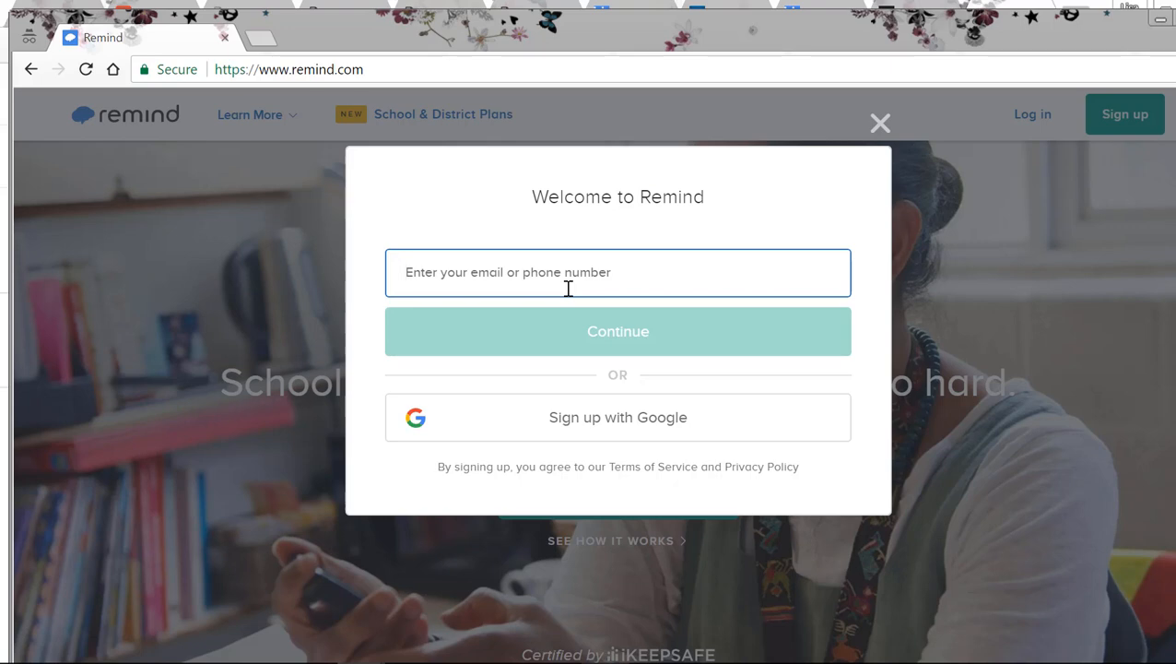
Step: Sign up for Remind with a Google account, entering the account's email address and continuing to the password request
left_click(567, 417)
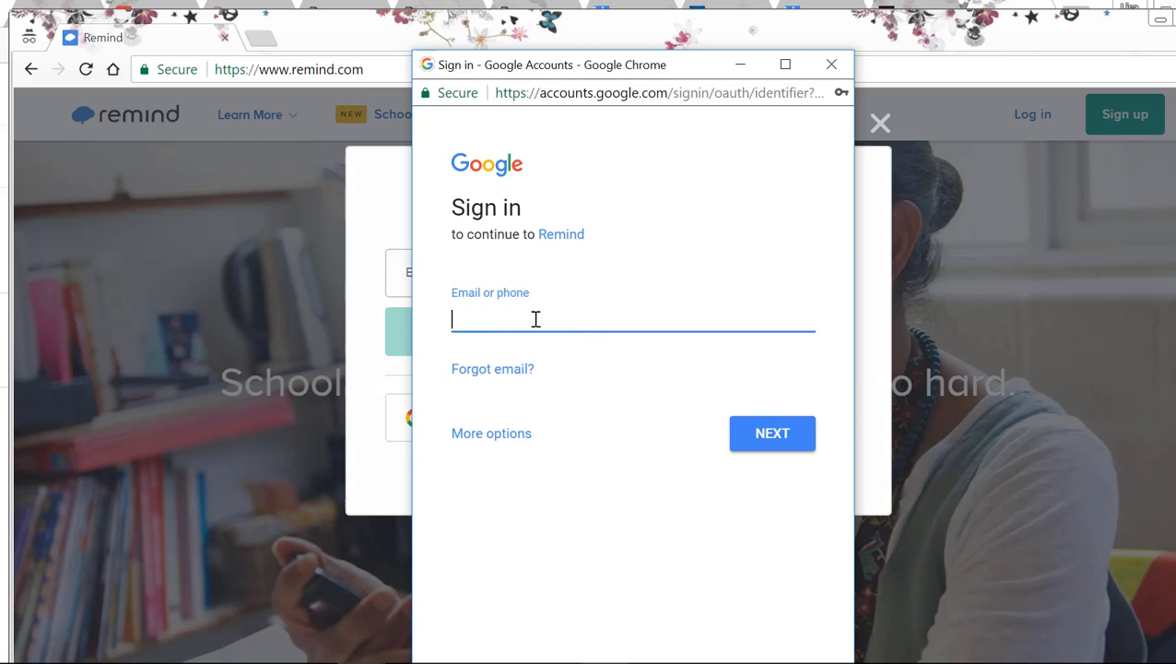
key("Tab")
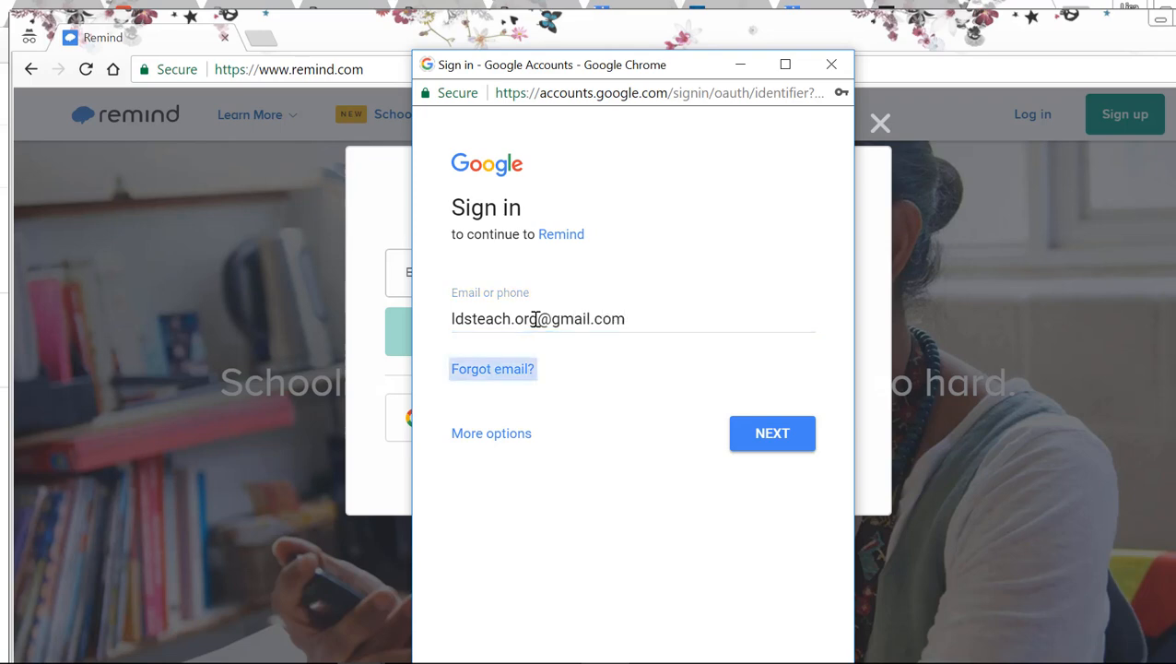
left_click(753, 435)
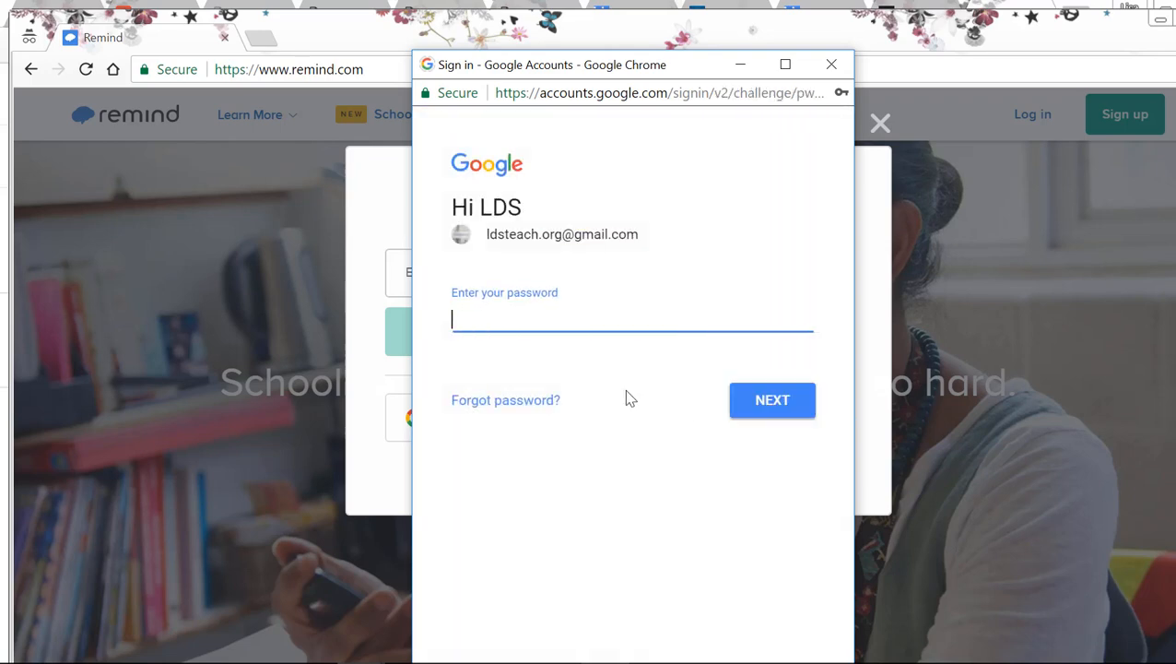
Step: Enter the Google account password and submit the sign-in
type("•••••••••••")
left_click(754, 407)
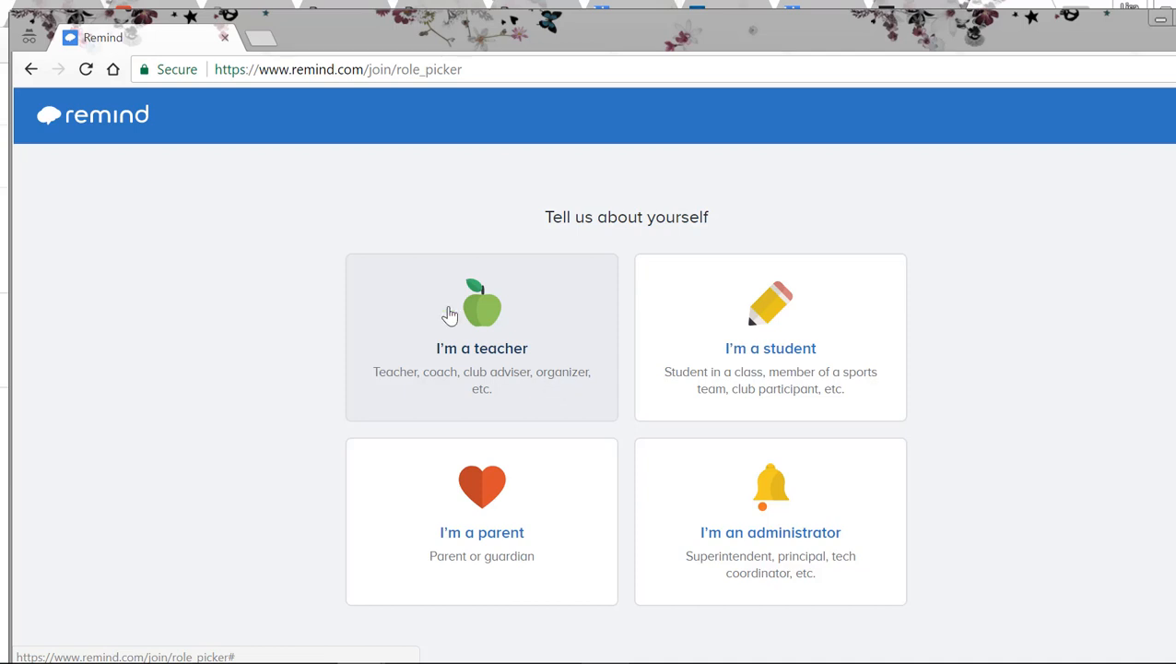
Step: Choose the teacher role and set the name students and parents see to "A1 Relief Society", keeping no title
left_click(449, 315)
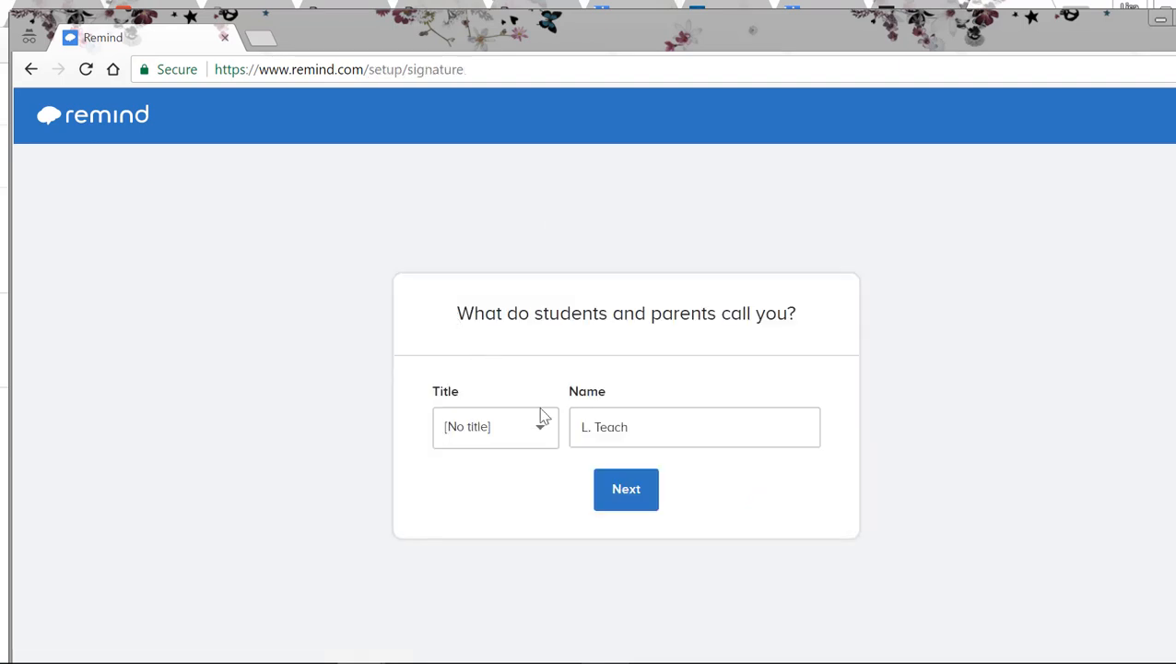
left_click_drag(627, 435, 579, 435)
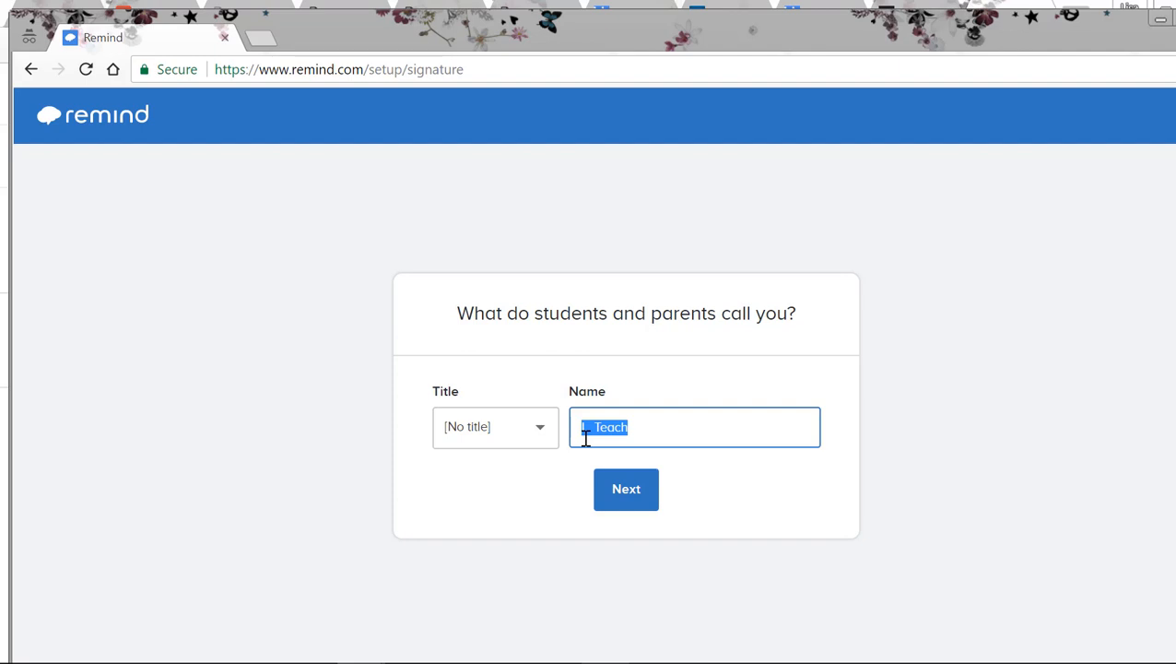
type("A1 Relief Soc")
key("BackSpace")
key("BackSpace")
type("ociety")
left_click(607, 499)
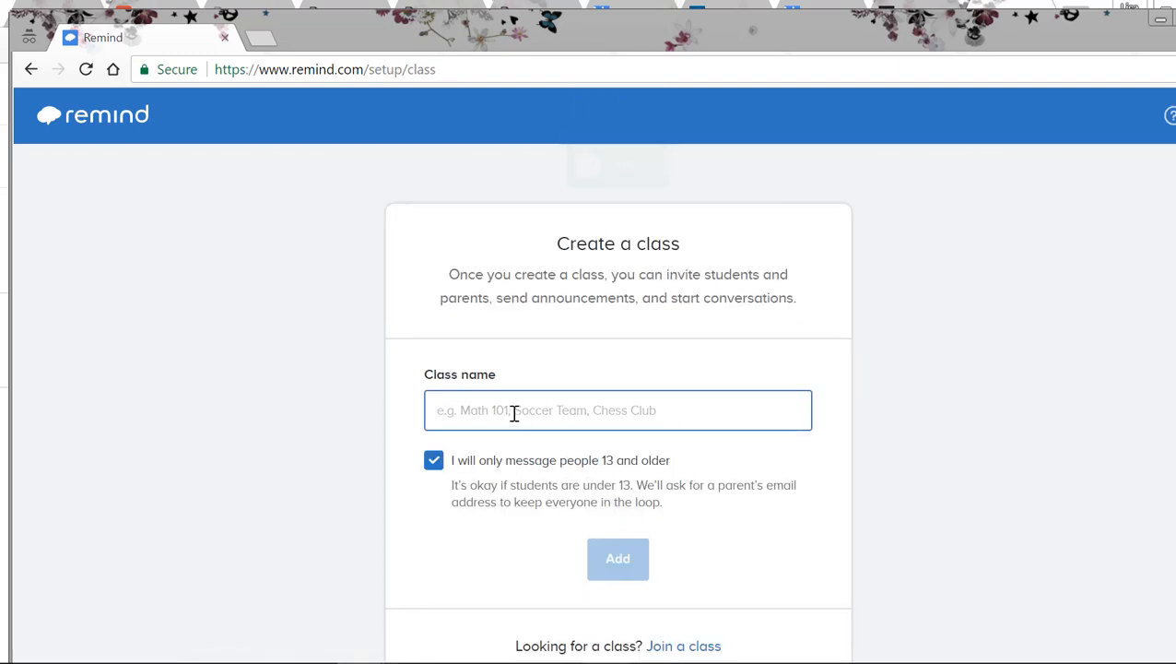
Step: Create a class named "Arlington 1st Ward Relief Society" for people 13 and older and state that you don't work at a school
type("Arlington Fish")
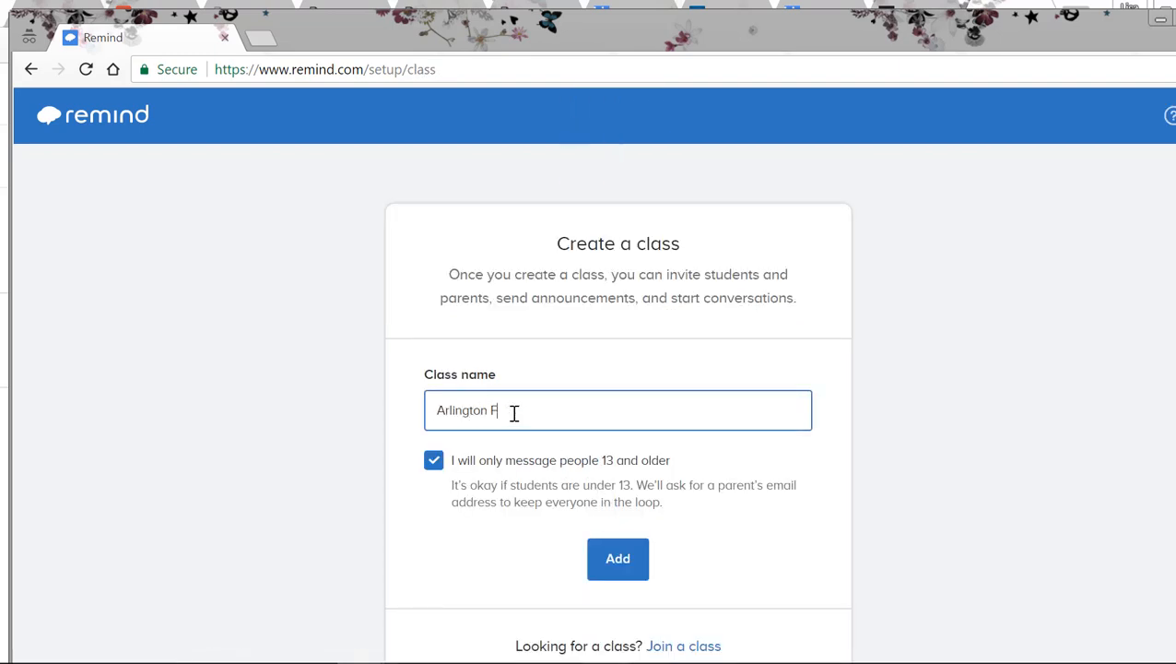
key("BackSpace")
key("BackSpace")
key("BackSpace")
key("BackSpace")
type("1st Ward Relief Society")
left_click(606, 571)
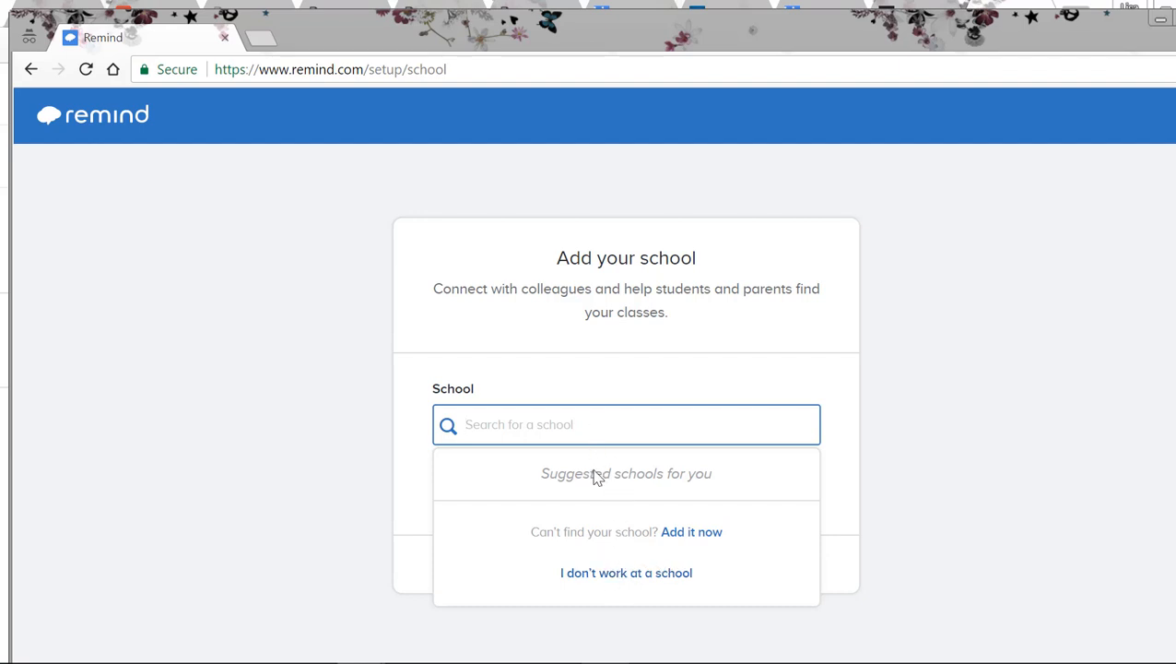
left_click(620, 573)
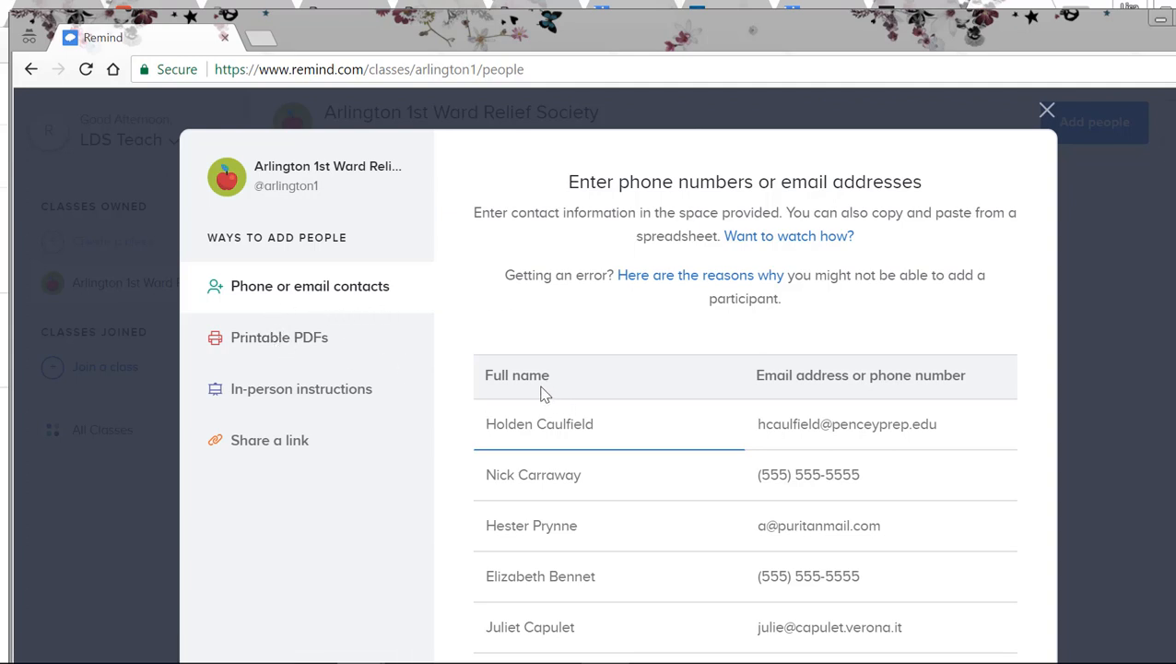
Step: Examine the phone or email contact table and the printable English PDF of joining instructions, closing the PDF after reading
left_click(493, 426)
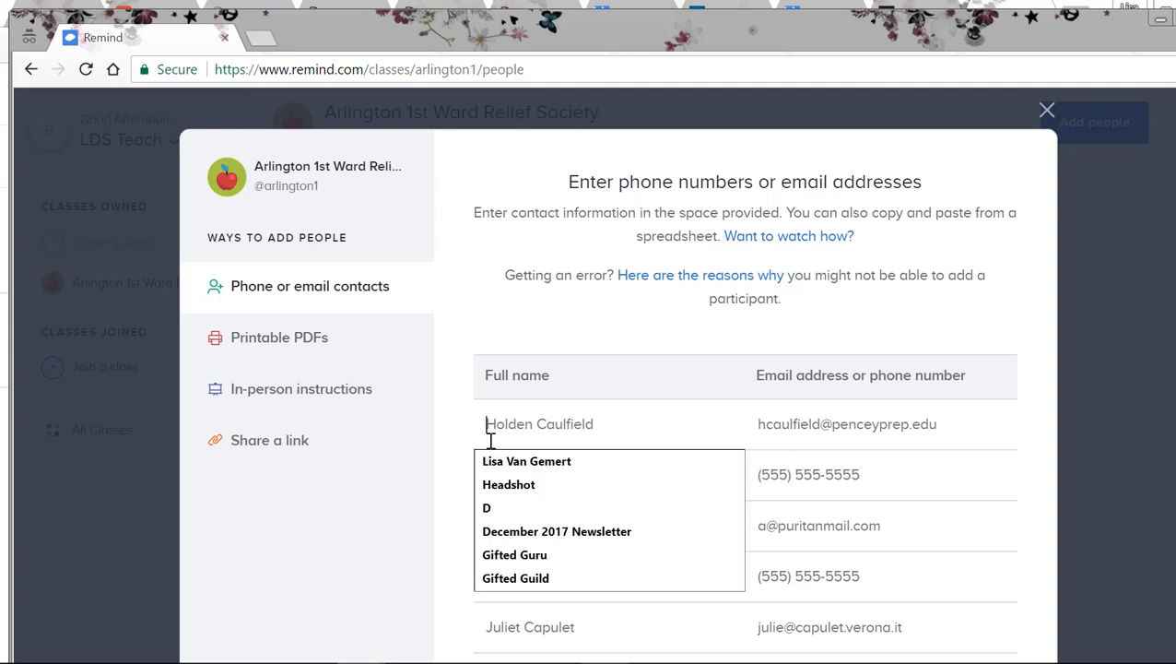
left_click(765, 442)
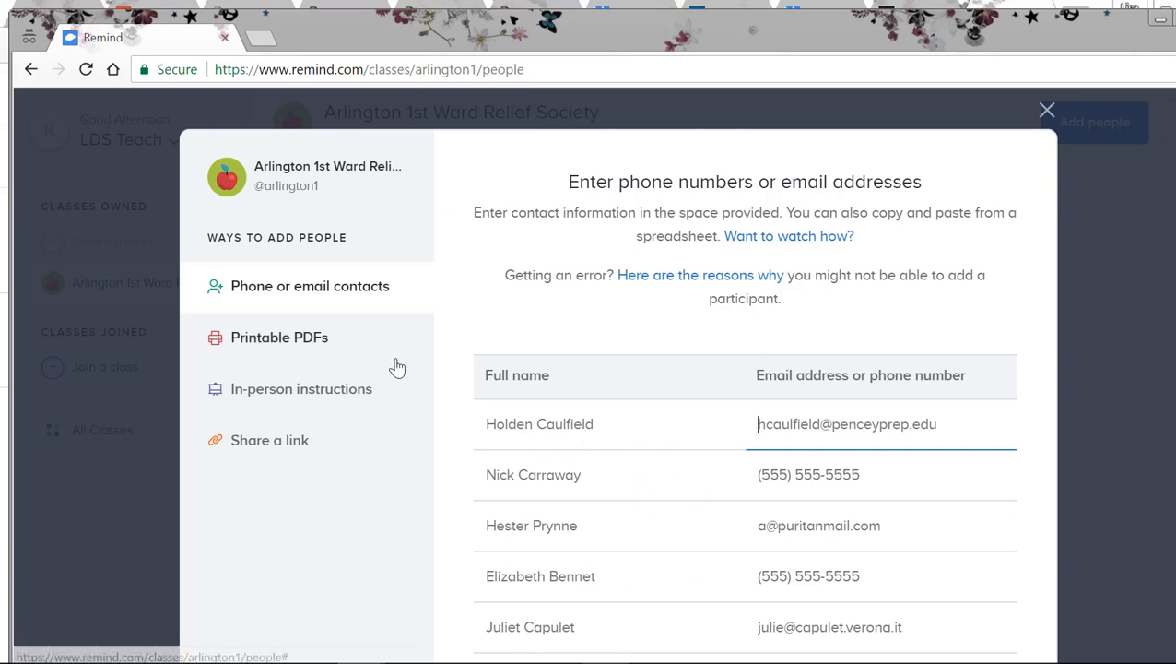
left_click(289, 343)
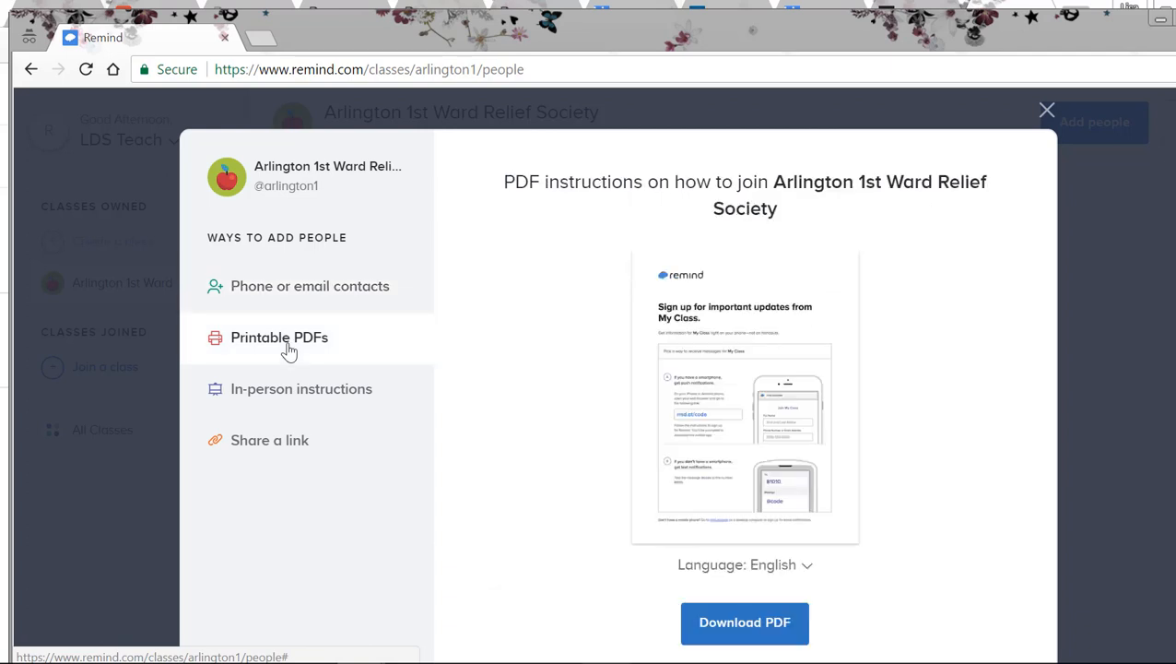
left_click(742, 625)
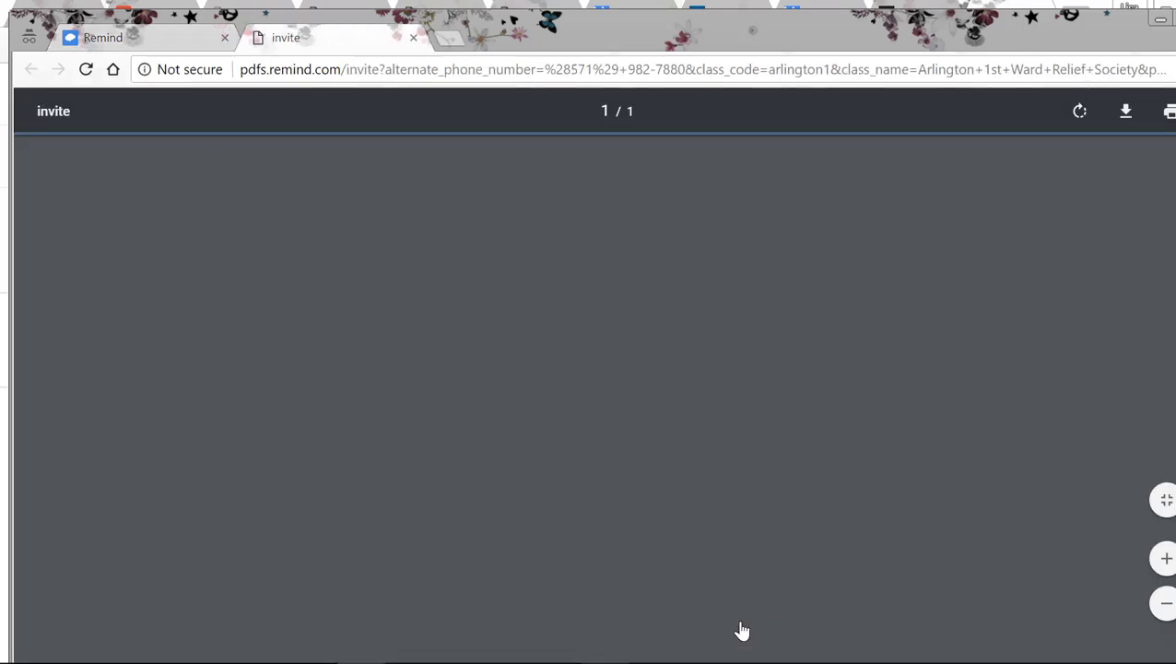
scroll(742, 625, "down", 5)
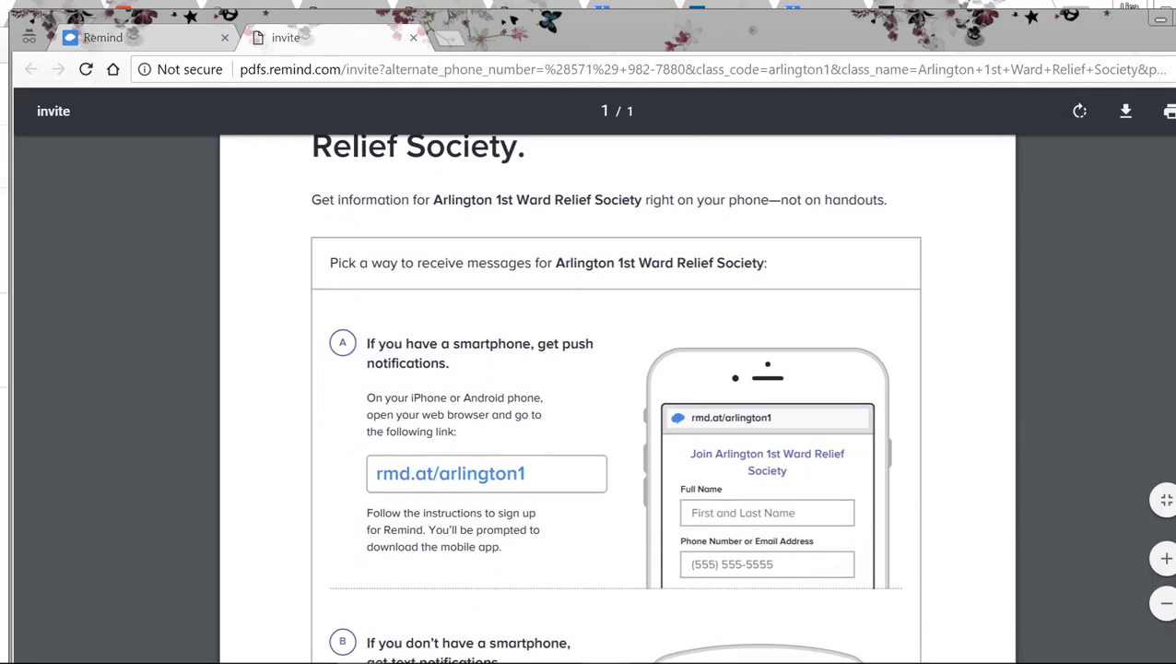
scroll(616, 399, "down", 1)
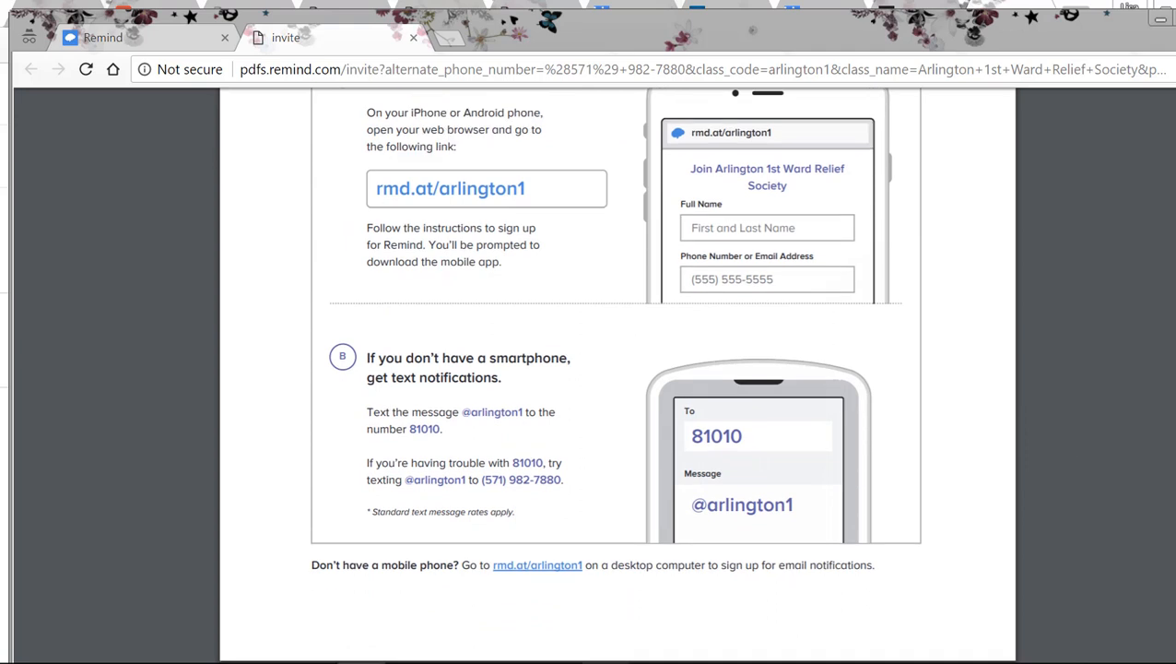
scroll(616, 375, "up", 6)
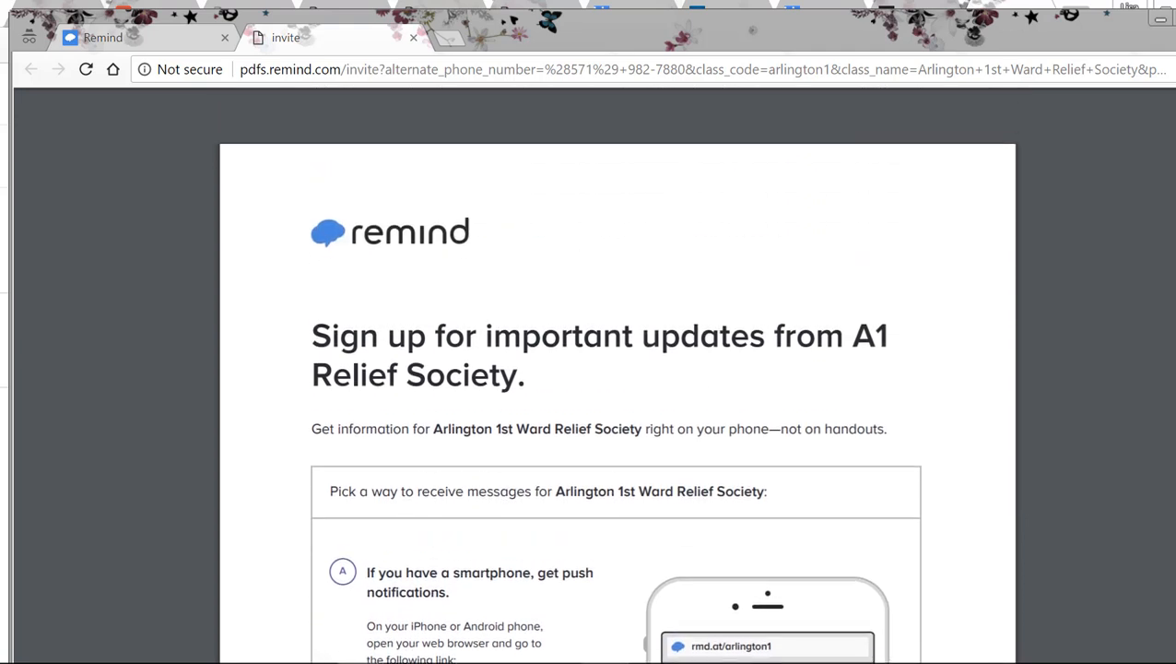
left_click(414, 40)
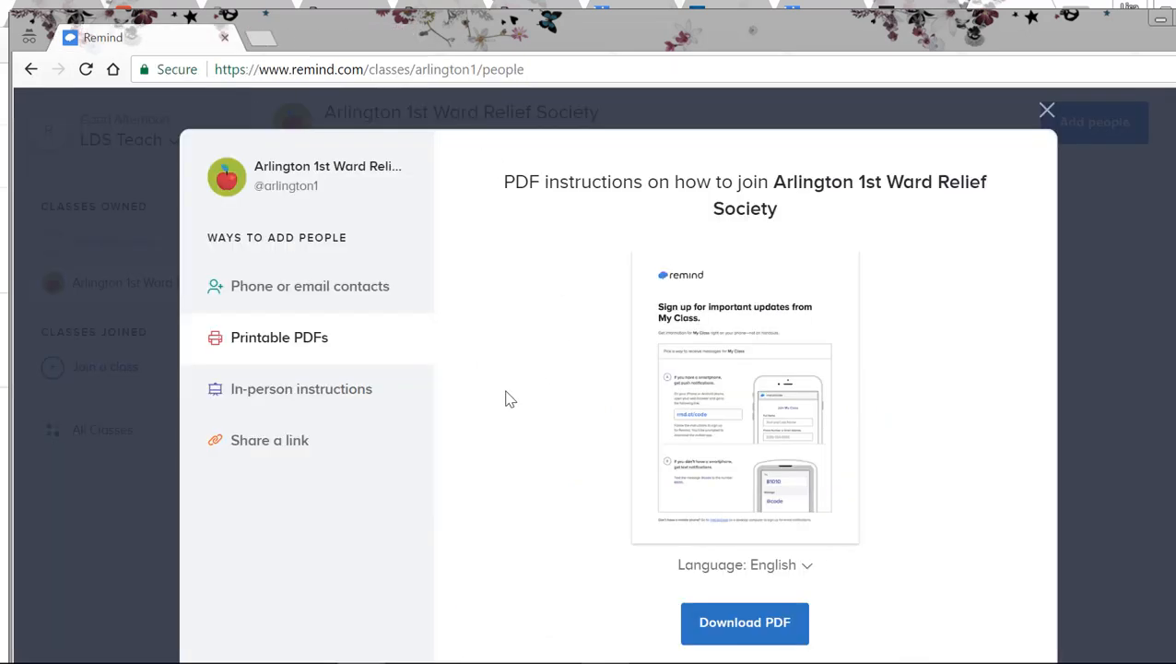
Step: View the in-person joining instructions and highlight the alternate phone number and the short number people can text
left_click(282, 394)
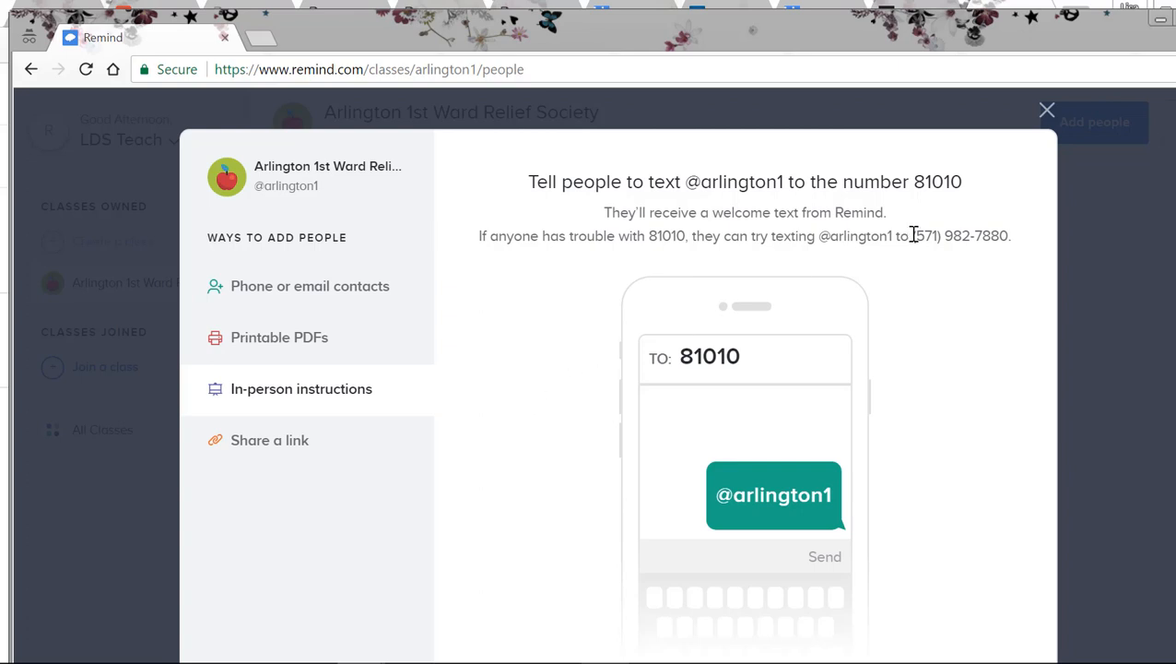
left_click_drag(928, 236, 1017, 235)
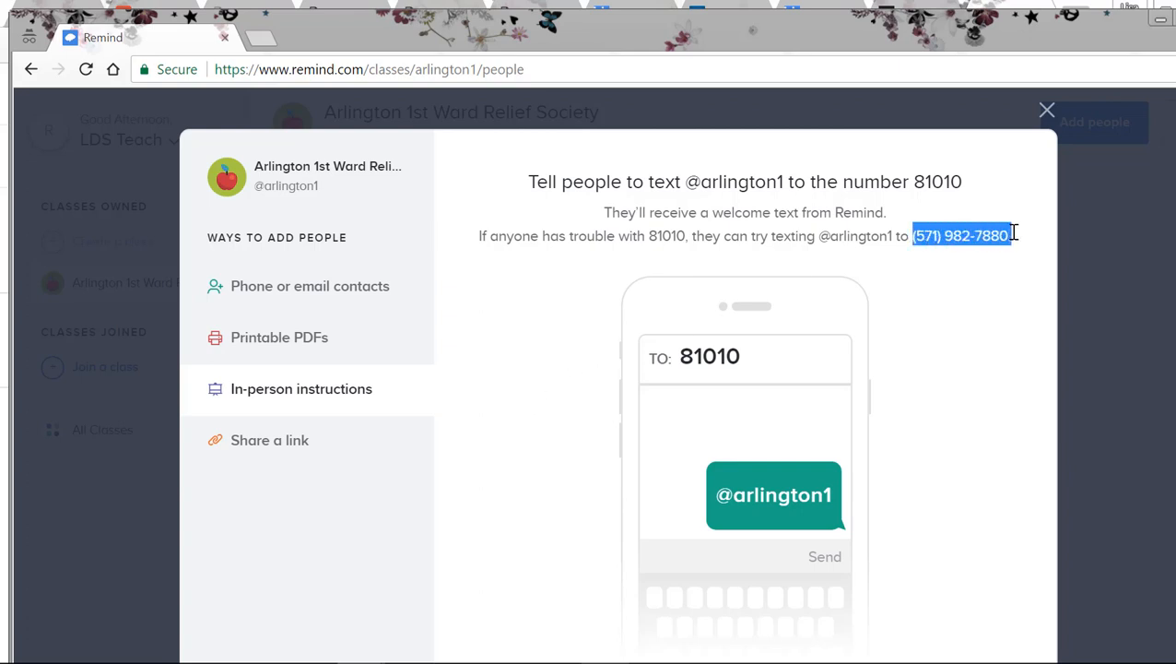
left_click_drag(914, 181, 964, 183)
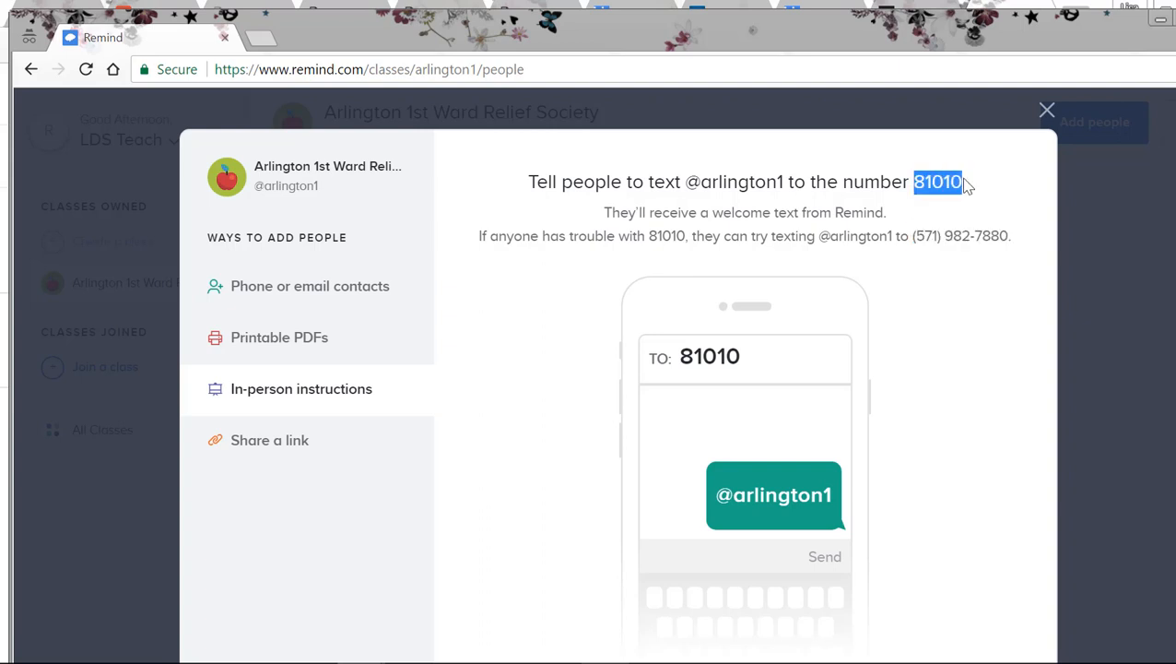
Step: View the shareable class link and select its full address
left_click(275, 453)
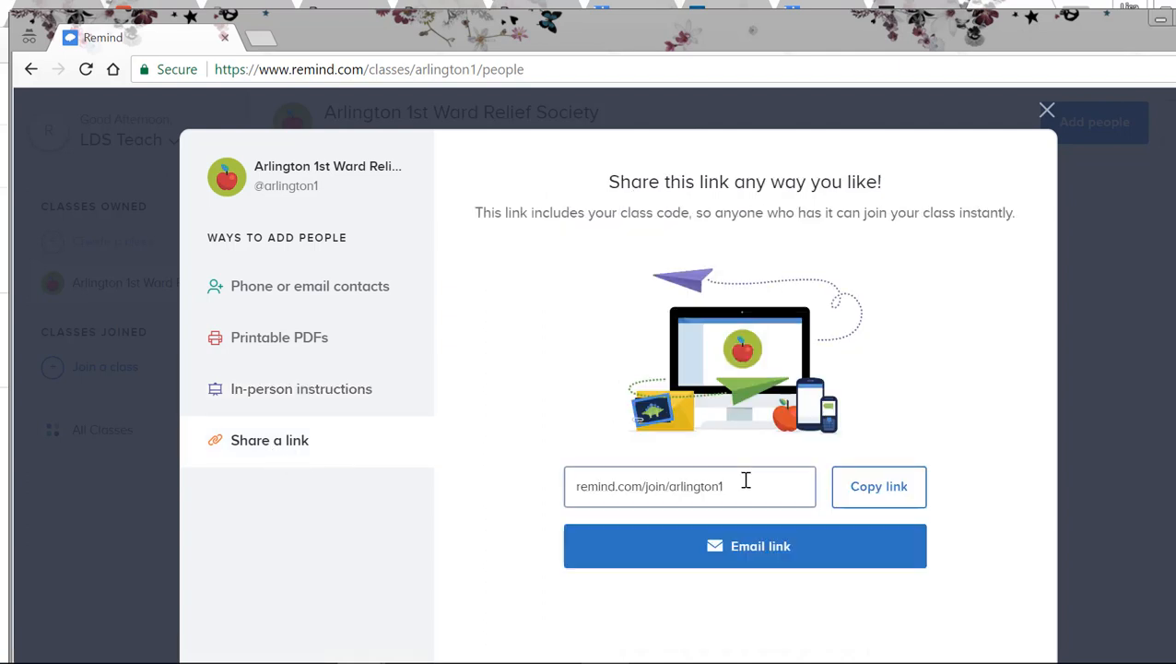
mouse_move(746, 480)
left_mouse_down()
mouse_move(560, 488)
mouse_move(756, 486)
left_mouse_up()
left_click(560, 488)
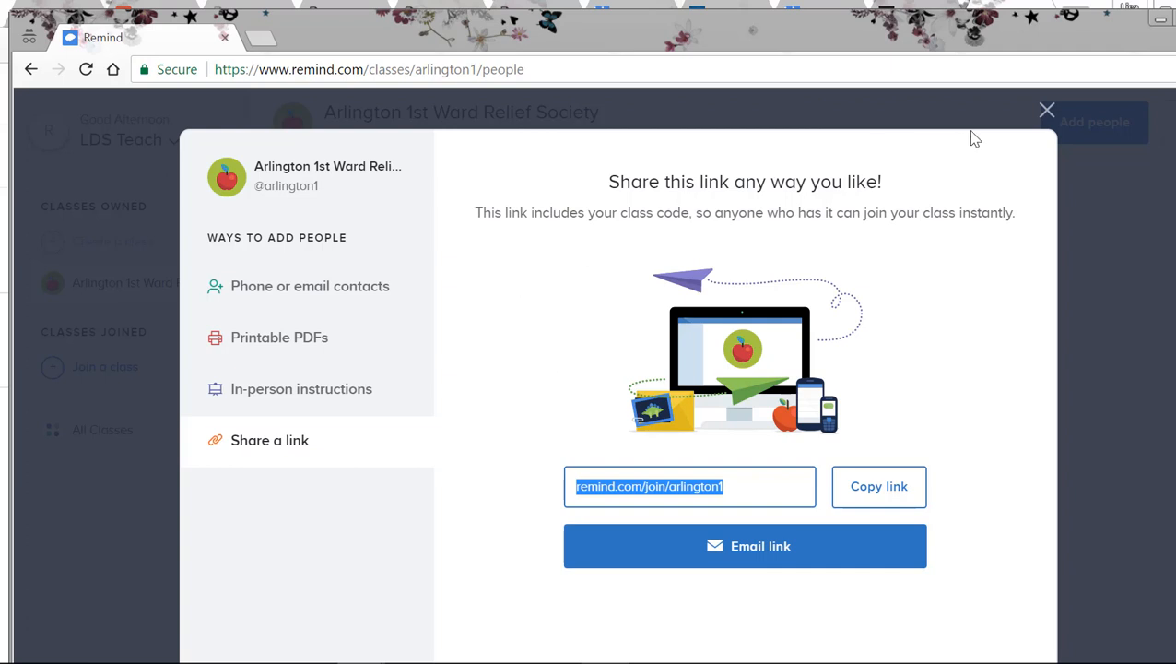
Step: Review the instructions for entering or pasting phone and email contacts, and close the dialog for adding people
left_click(333, 293)
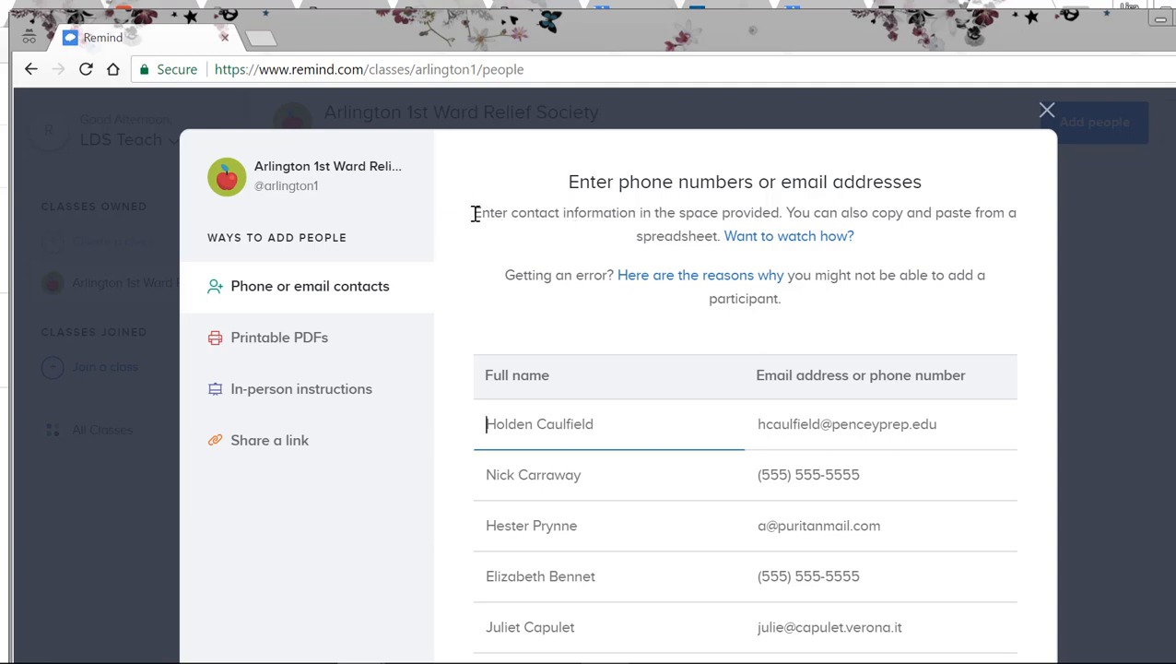
left_click_drag(474, 213, 880, 244)
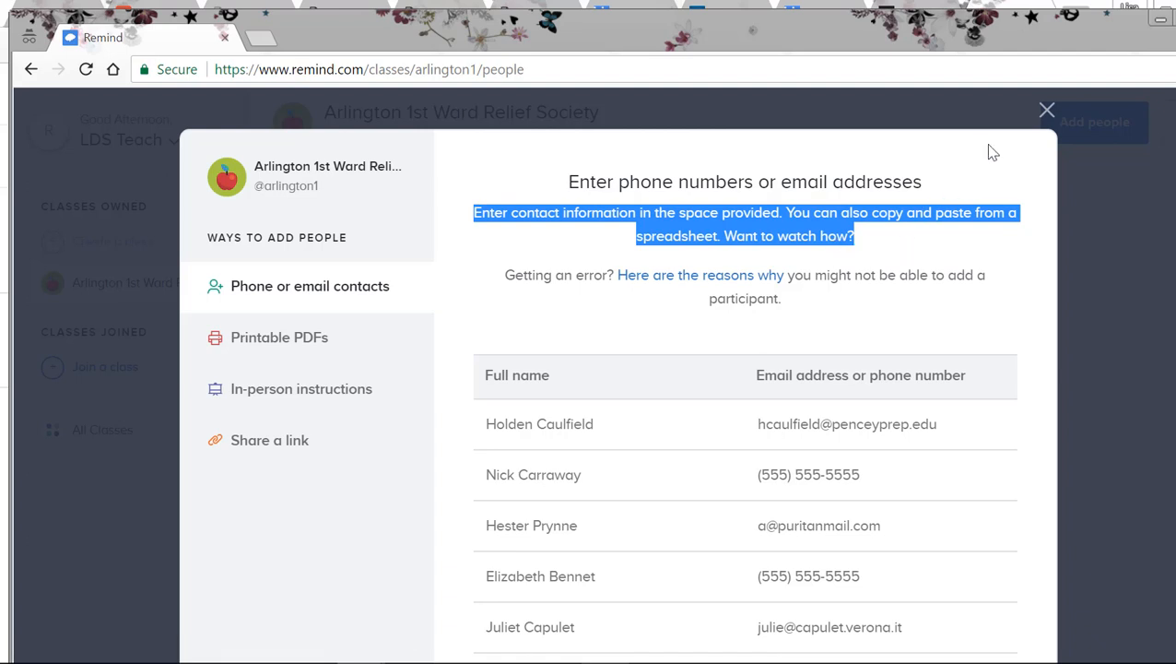
left_click(1049, 112)
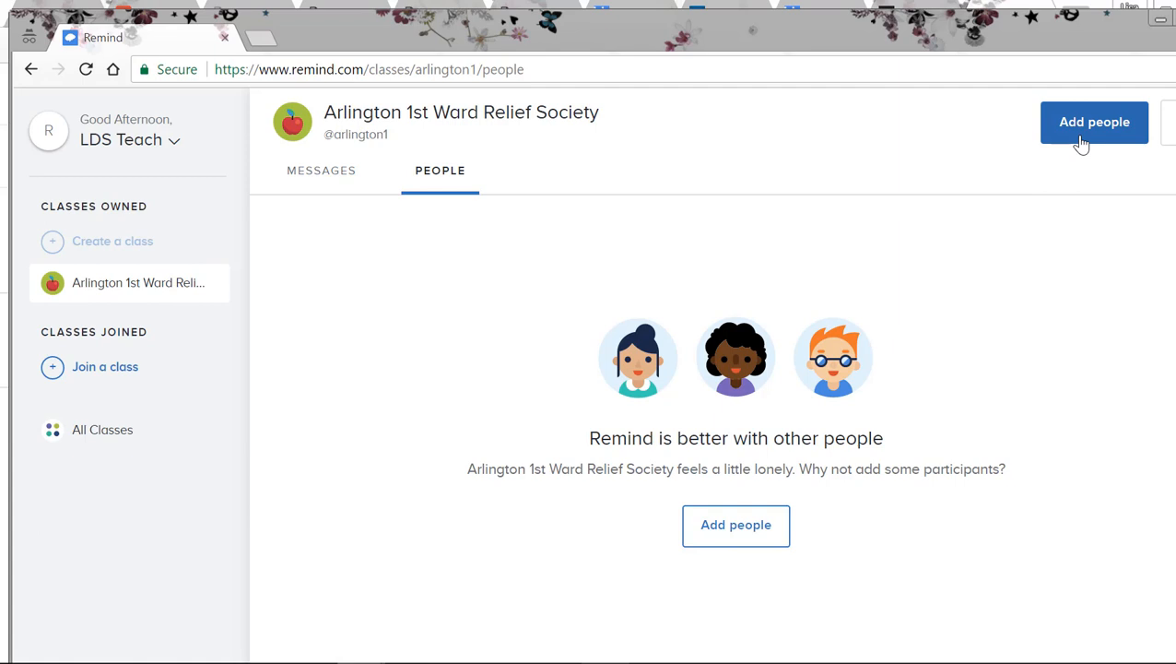
Step: Open the class messages and view the announcements sent to everyone
left_click(325, 178)
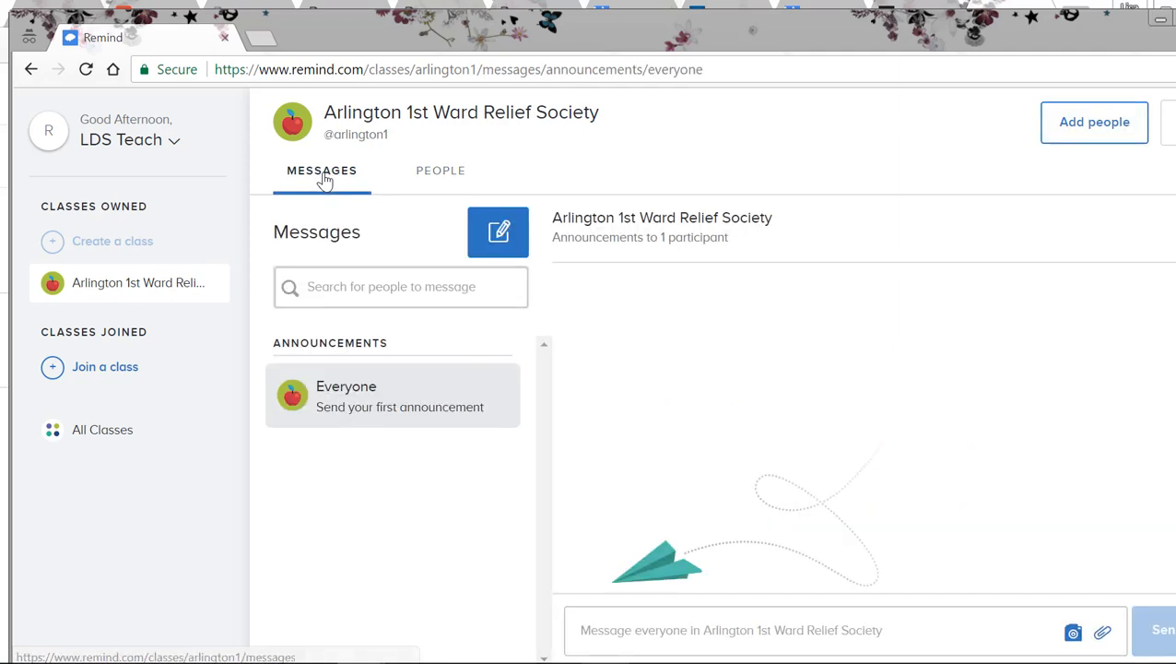
left_click(317, 287)
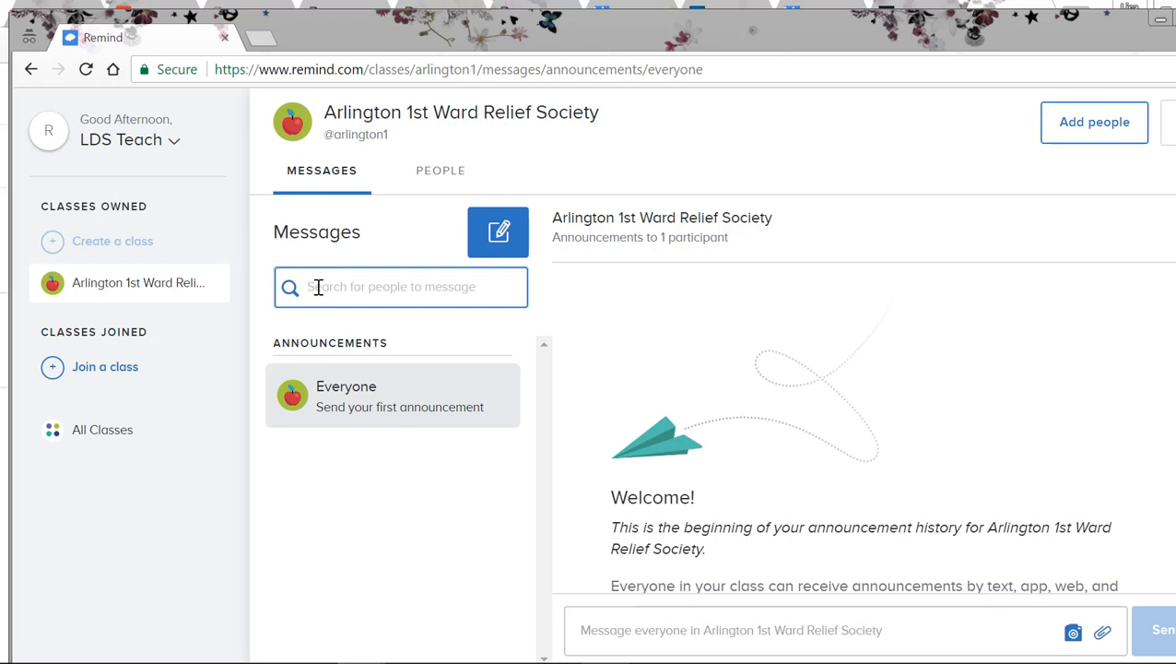
left_click(341, 390)
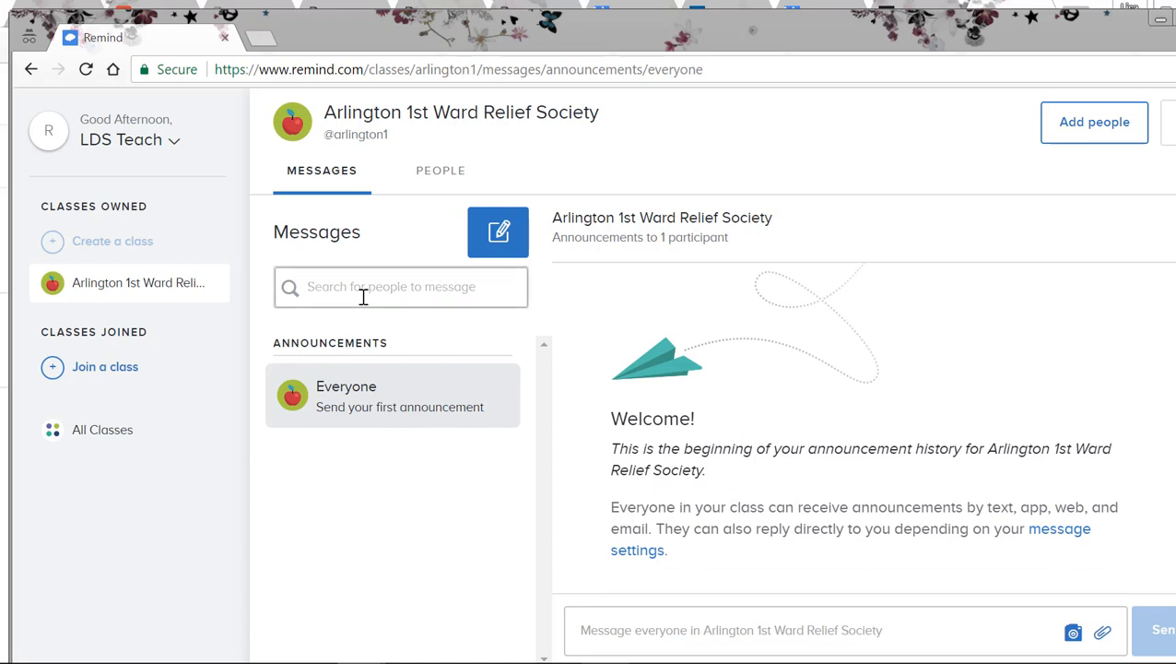
Step: Start a new message addressed to everyone in Arlington 1st Ward Relief Society
left_click(498, 237)
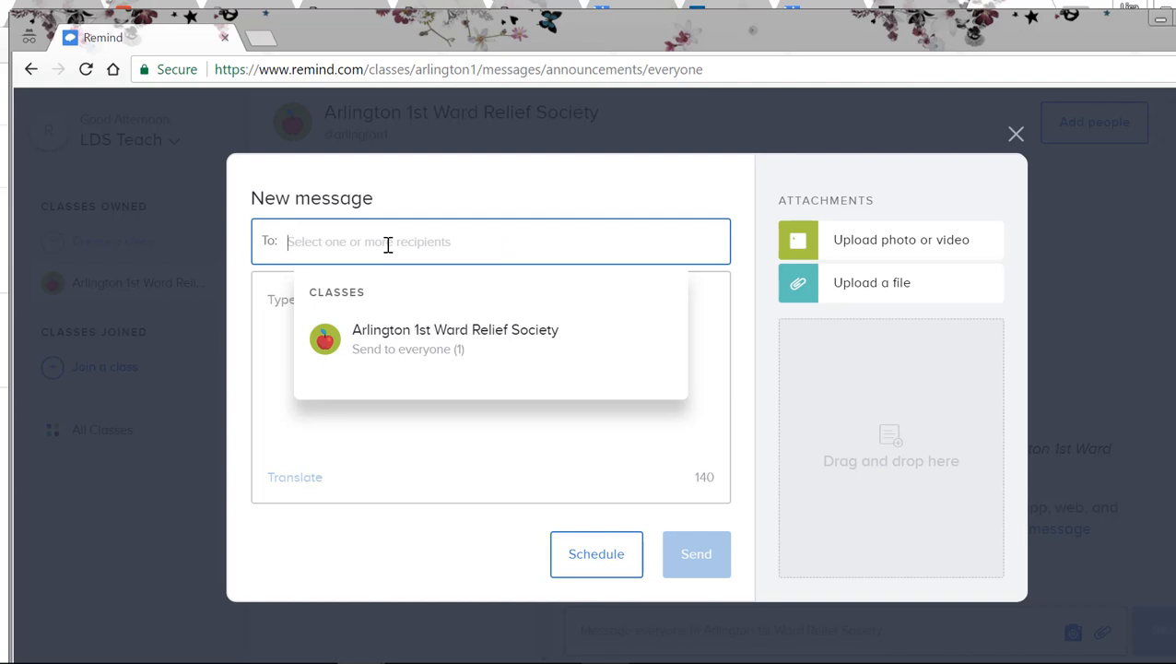
left_click(388, 354)
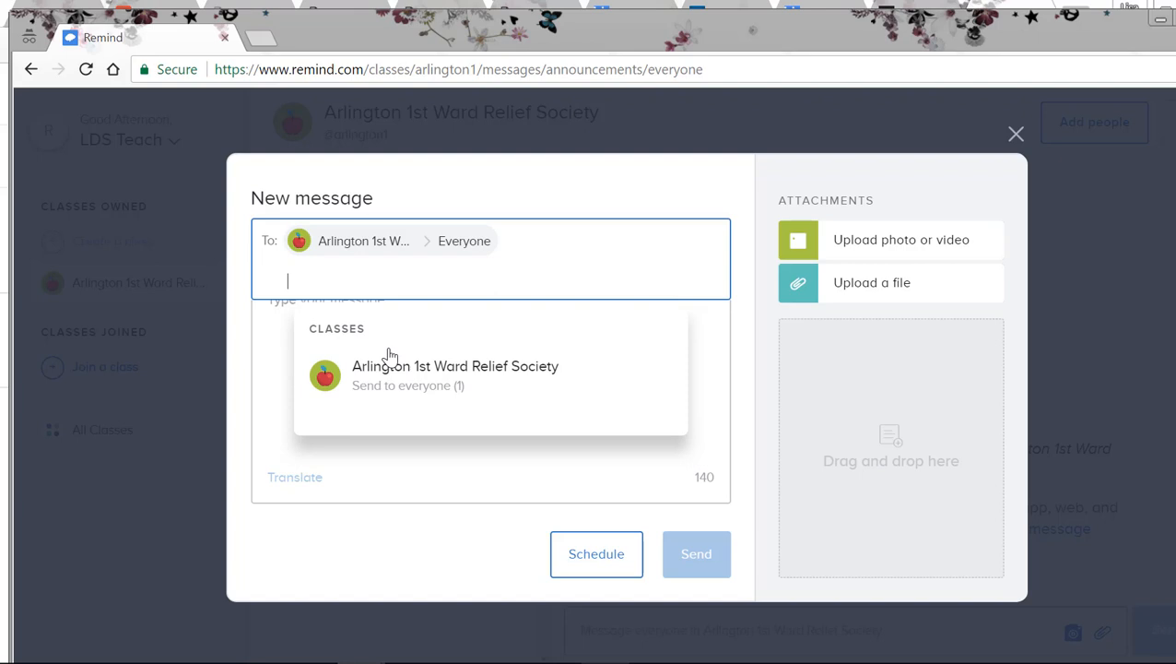
left_click(269, 390)
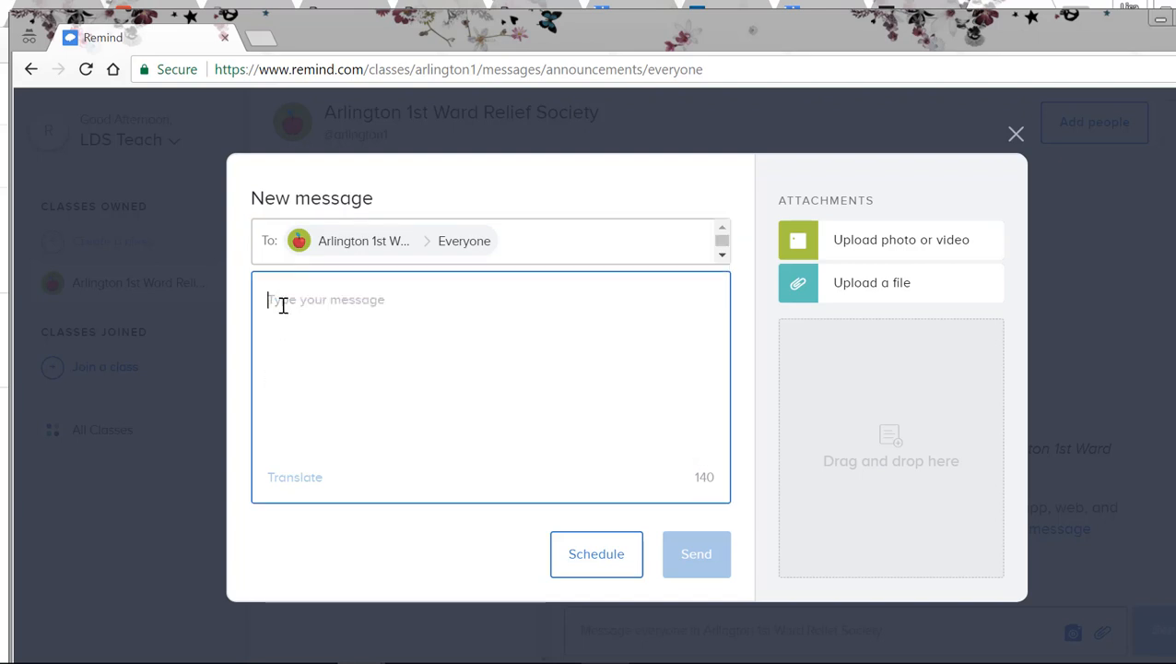
Step: Write the message text "Hi Everyone! So excited to tell you about next week's lesson! Read all about it at"
type("Hi Everyone!")
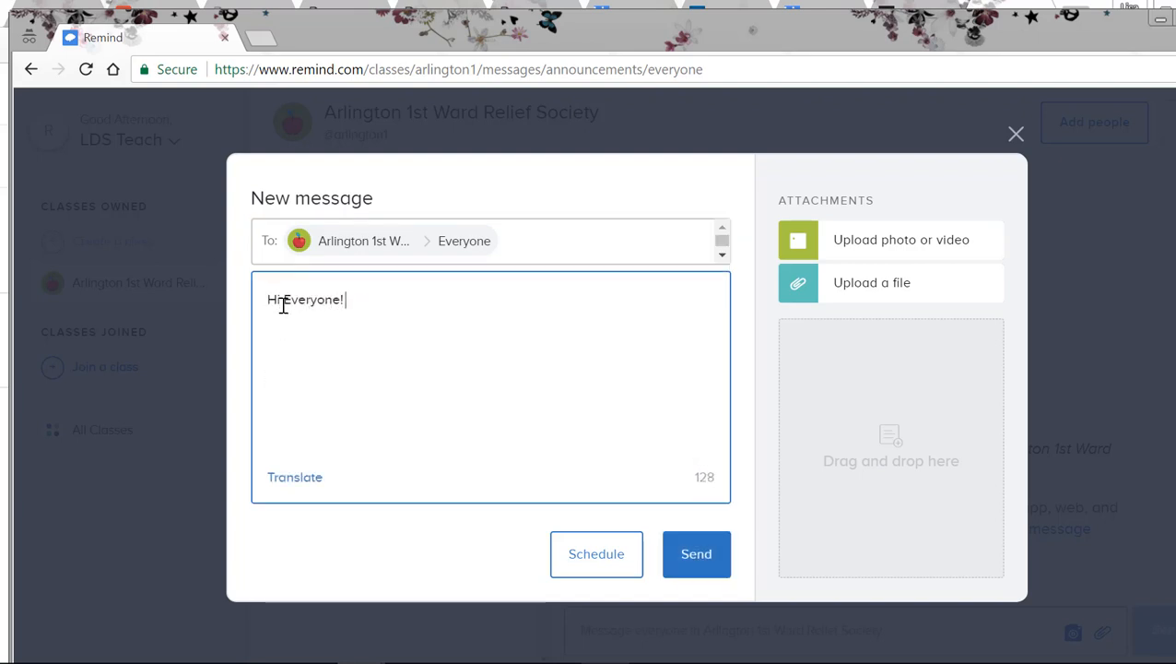
type(" So excit")
key("BackSpace")
key("BackSpace")
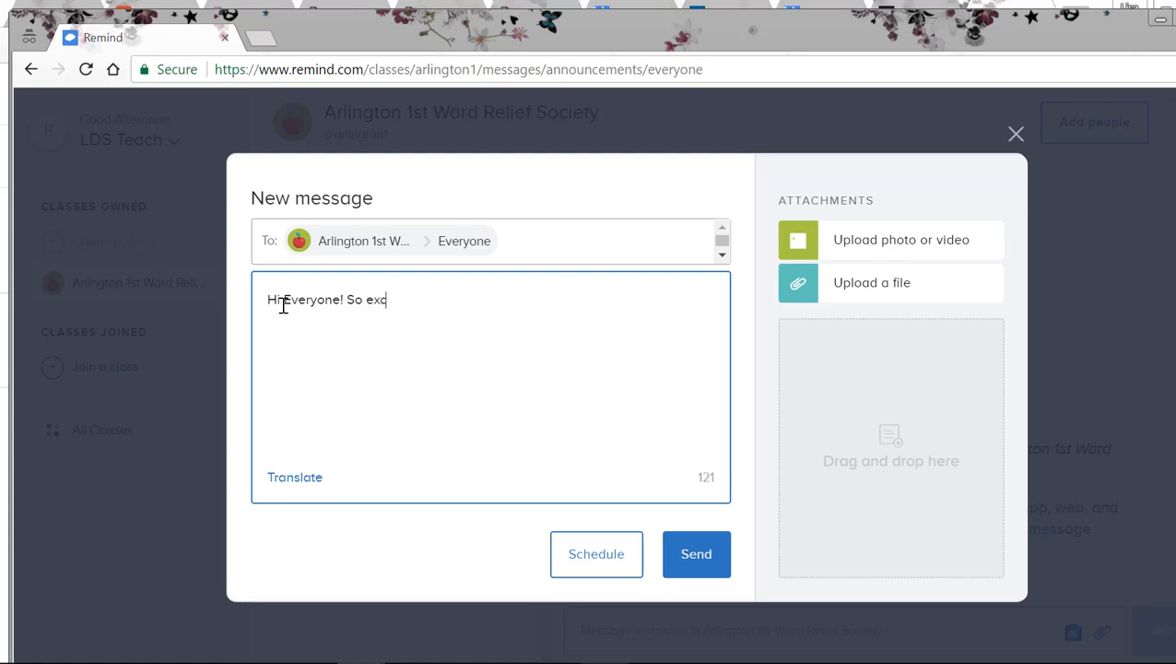
type("ited to tell you about next")
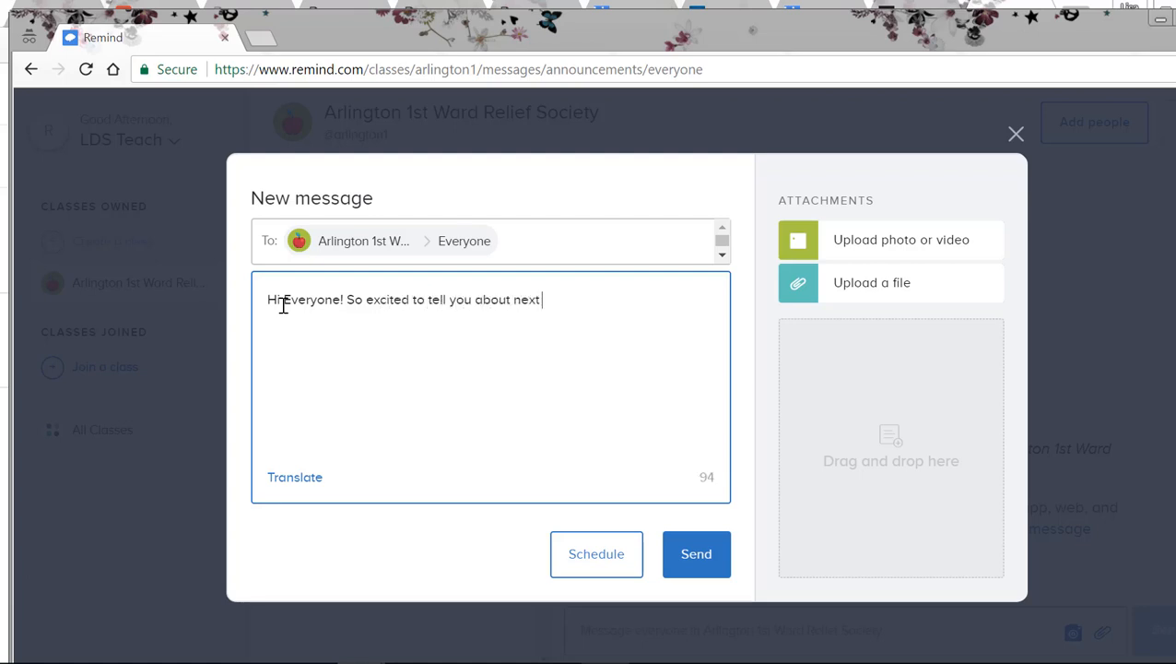
type(" week's lesson!")
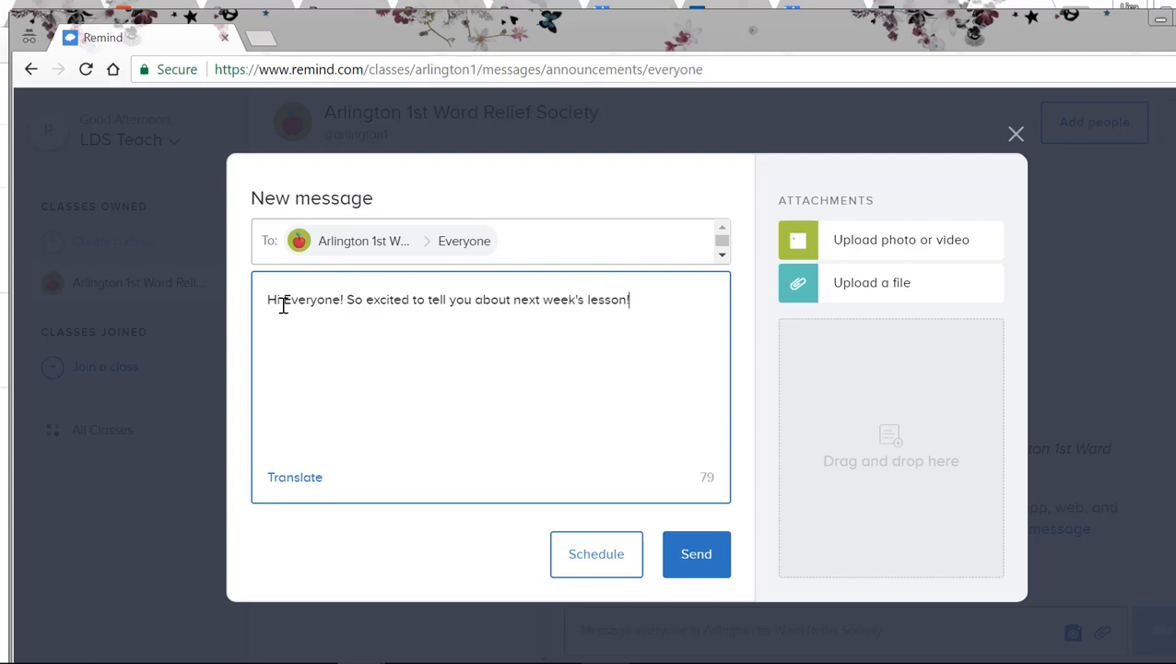
type(" Read all aobut")
key("BackSpace")
key("BackSpace")
key("BackSpace")
key("BackSpace")
type("bout it a")
Step: Open the lds.org website in a new browser tab, keeping the message draft open
left_click(264, 42)
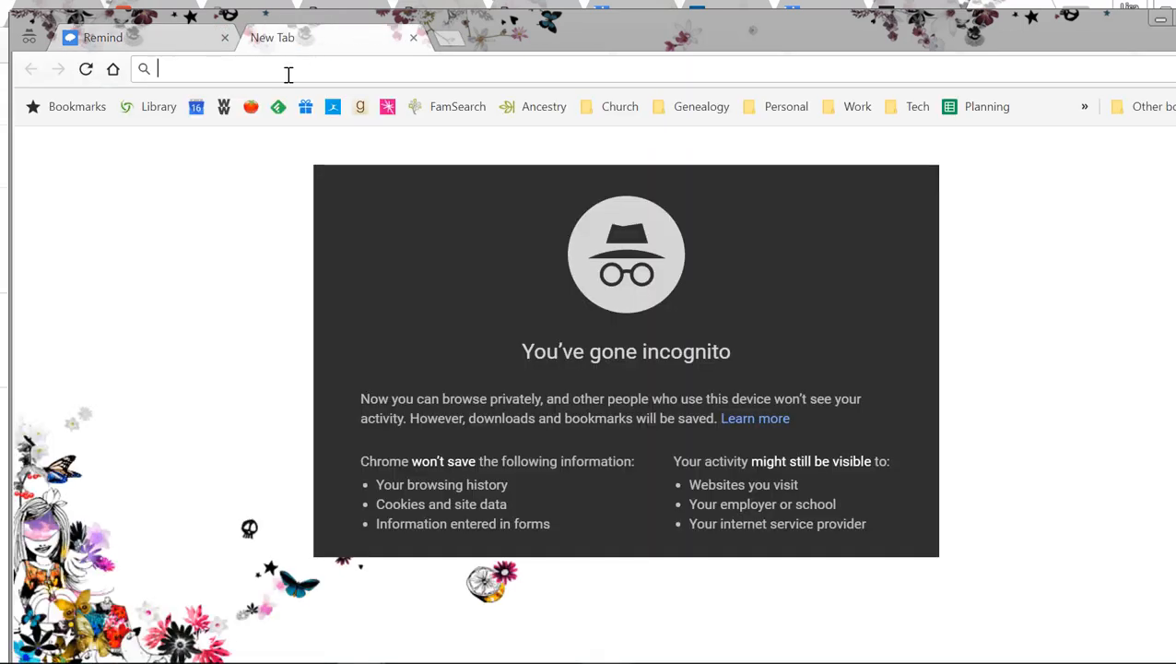
type("lds.org")
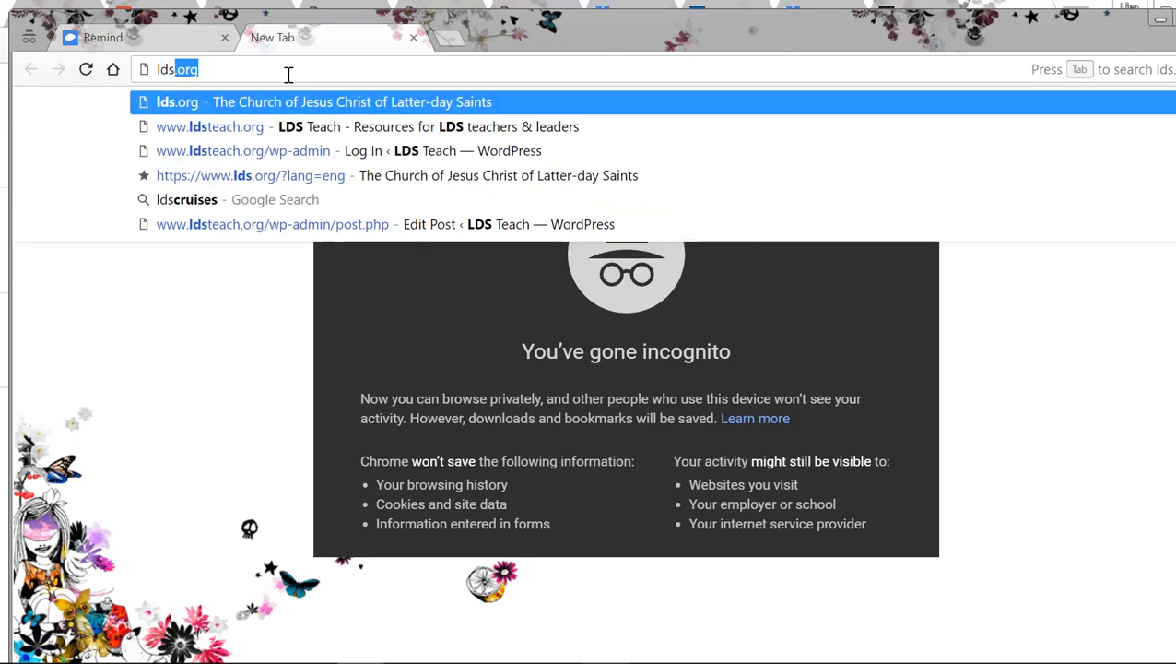
key("Return")
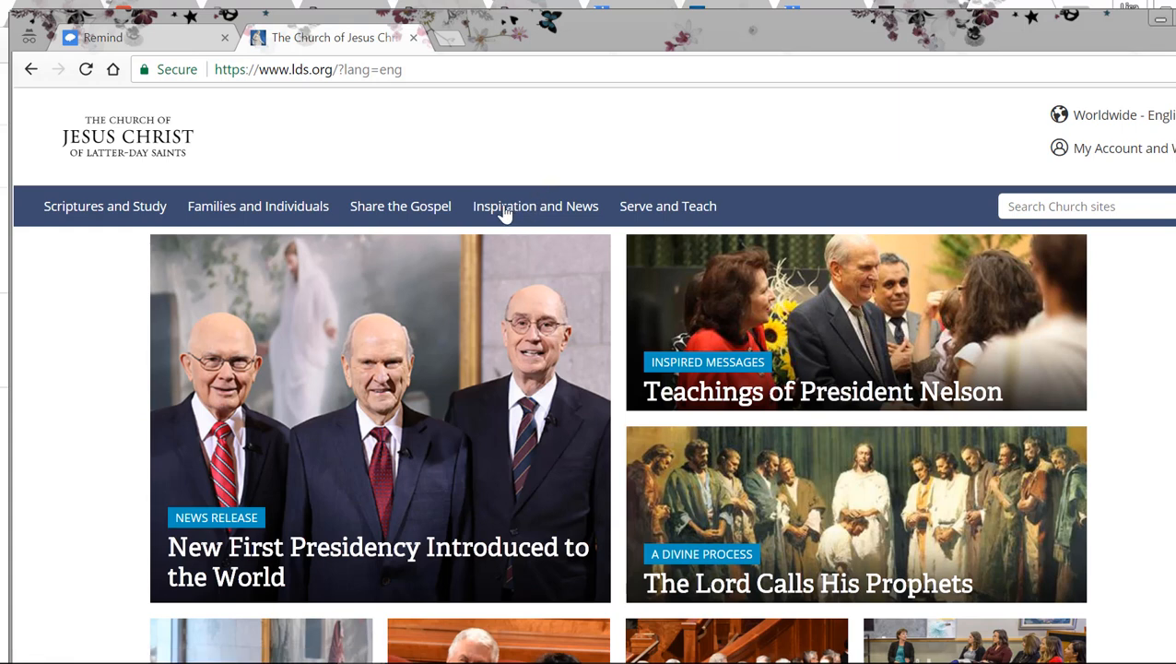
Step: Open the Lessons and Teaching page, visit Teaching in the Savior's Way, and return to the topic overview
left_click(636, 215)
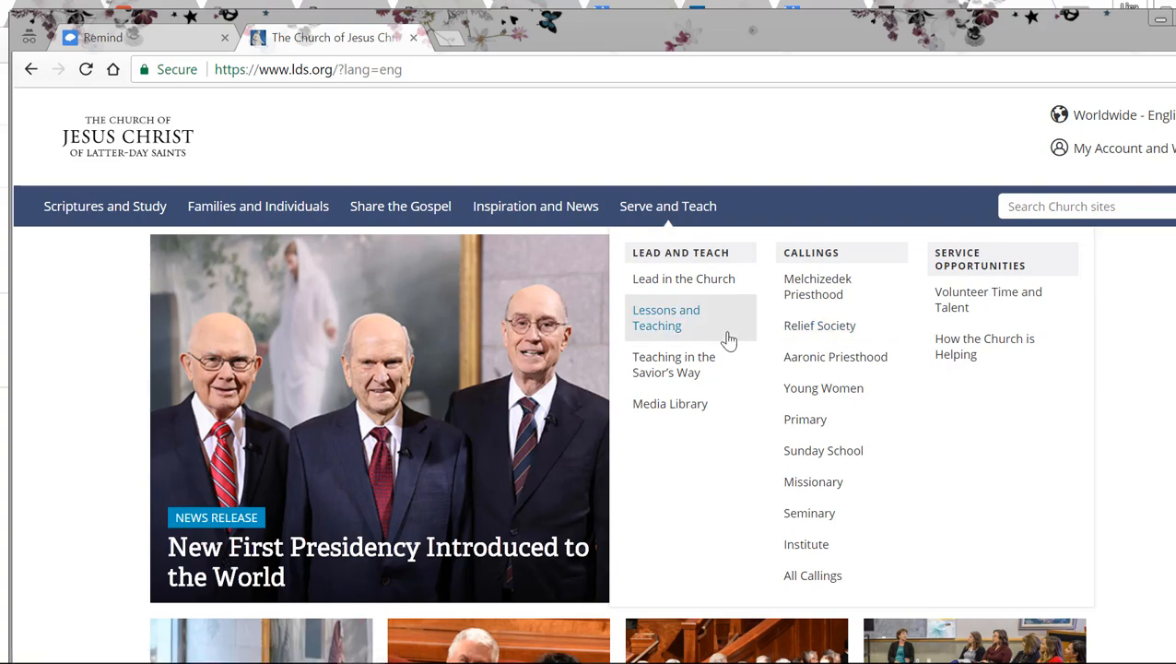
left_click(698, 325)
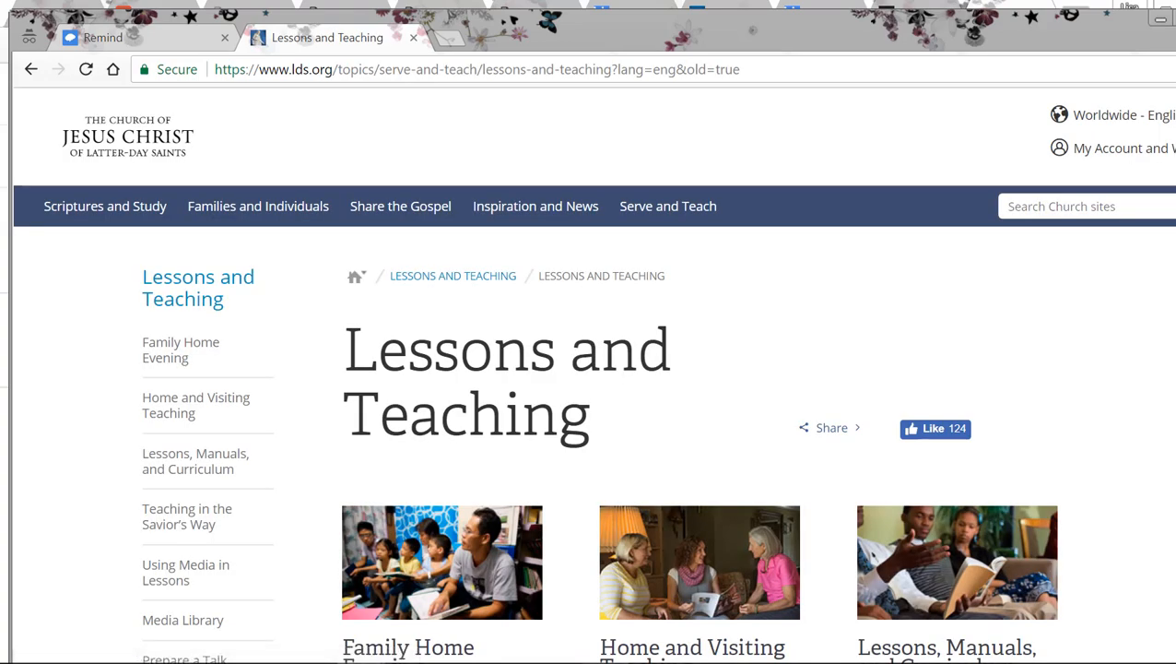
scroll(590, 369, "down", 6)
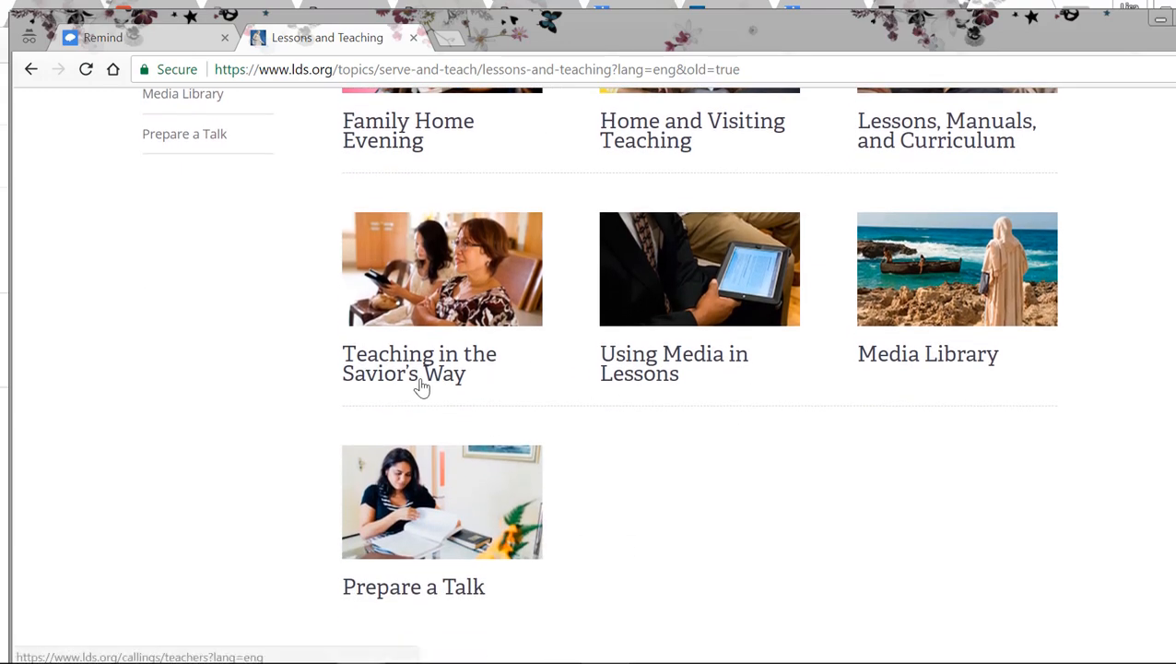
left_click(422, 384)
left_click(30, 69)
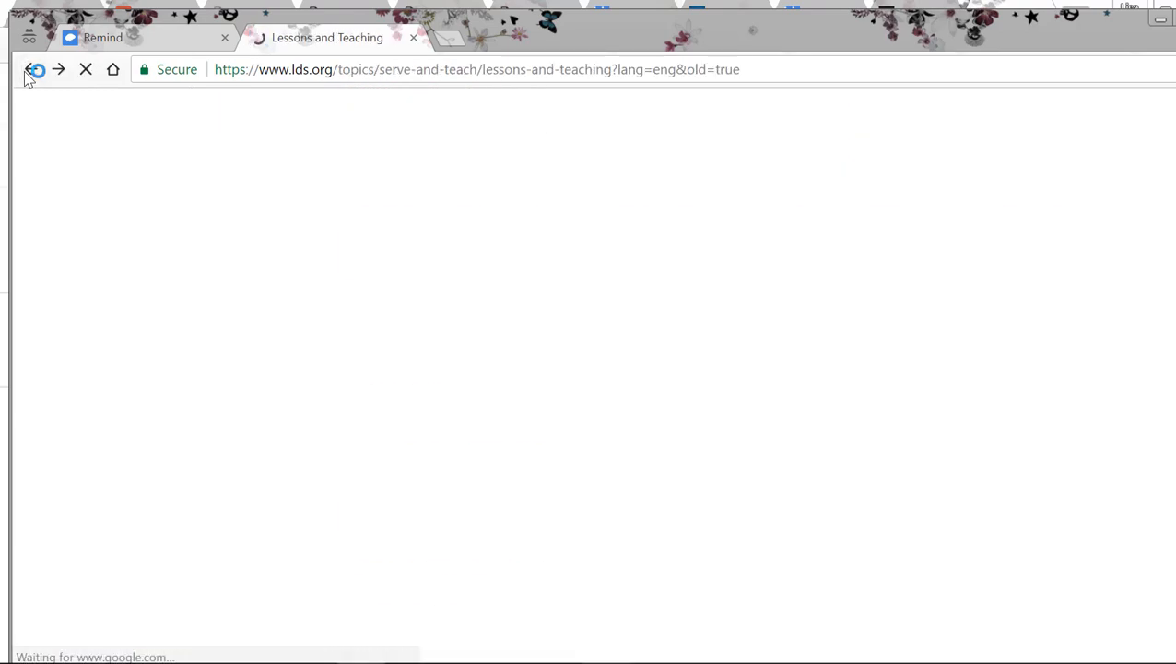
scroll(203, 378, "up", 6)
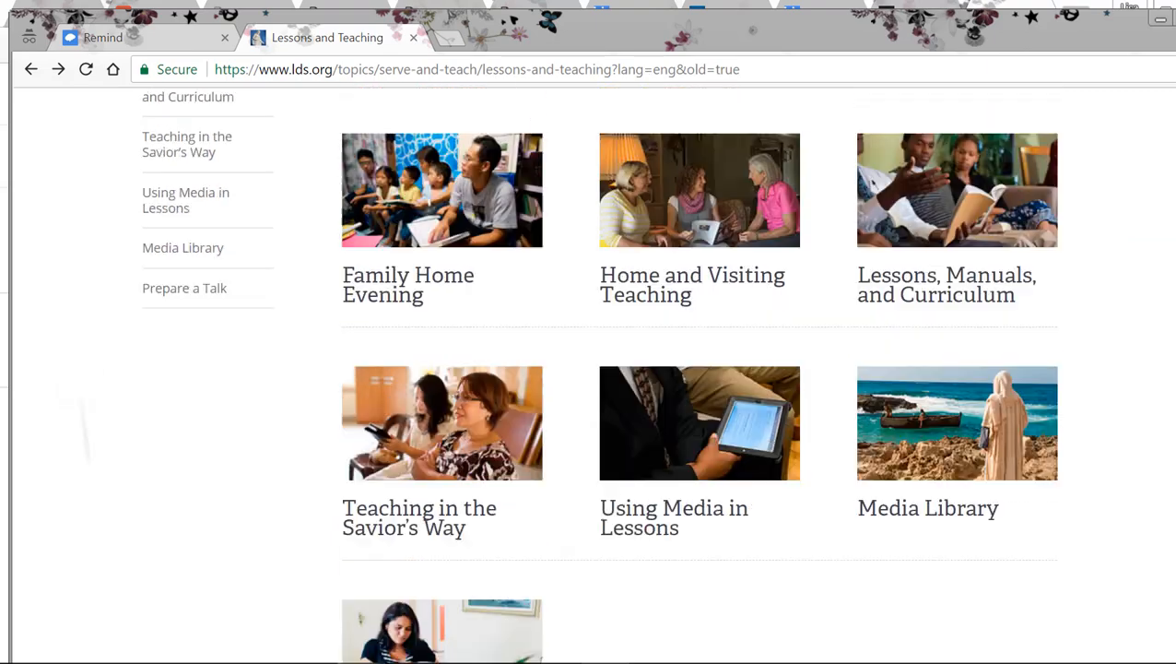
Step: Open the talk "Spiritual Eclipse" from the October 2017 General Conference
left_click(105, 206)
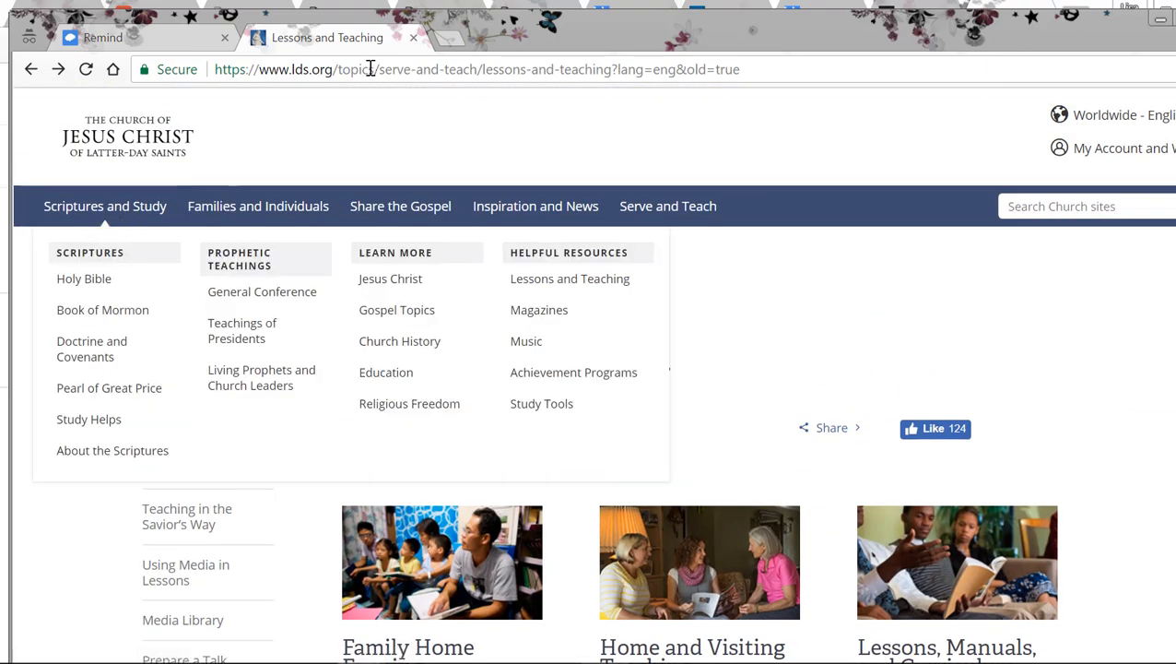
left_click(245, 295)
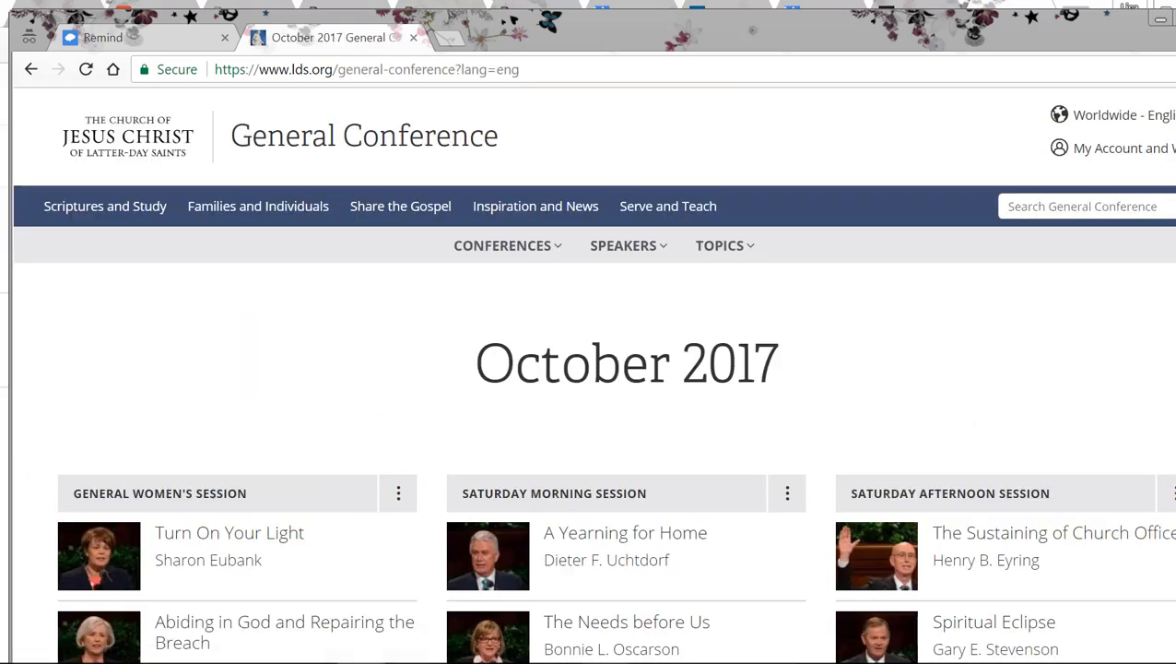
scroll(590, 369, "down", 5)
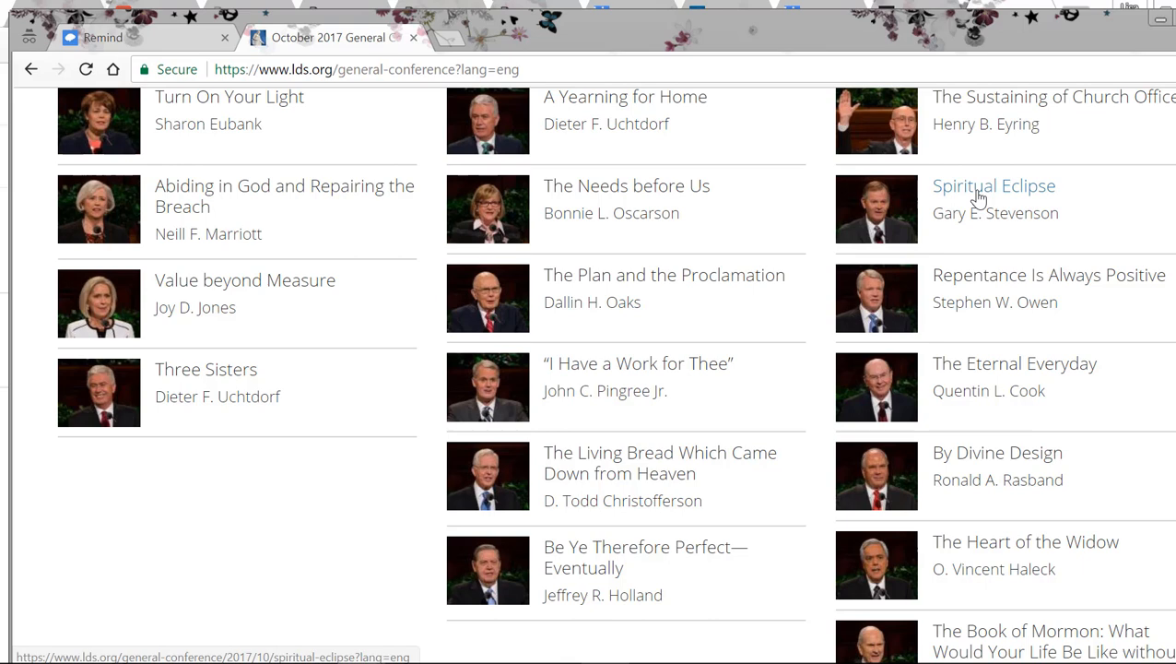
left_click(979, 198)
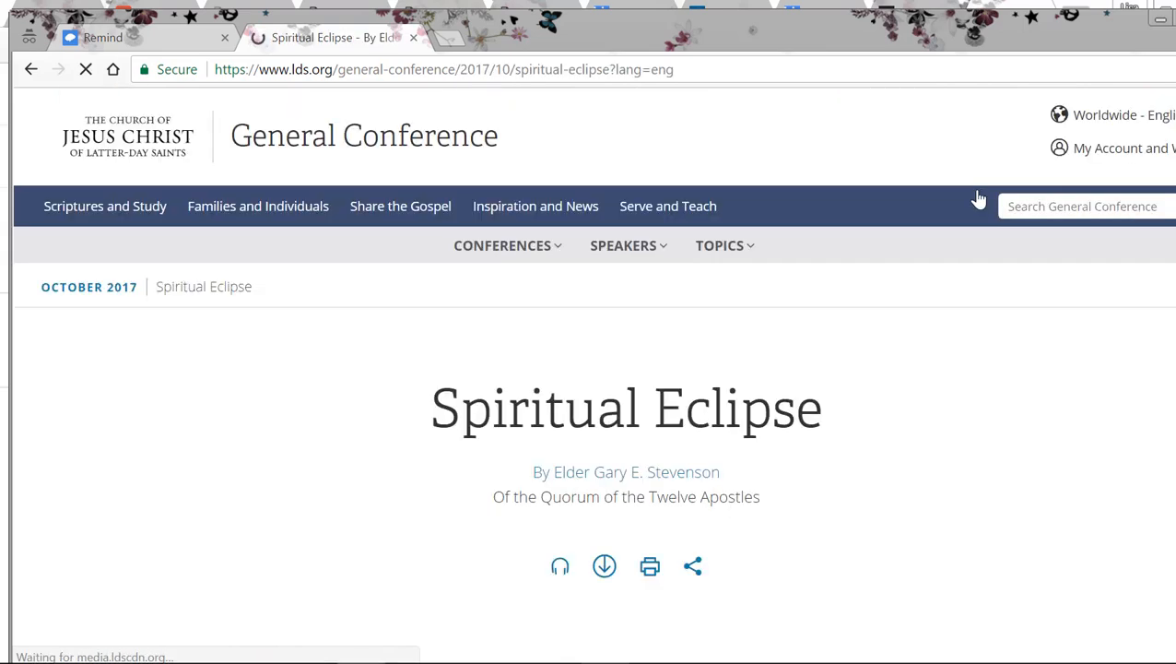
Step: Copy the web address of the Spiritual Eclipse talk and paste it at the end of the Remind message
left_click(680, 74)
key("ctrl+c")
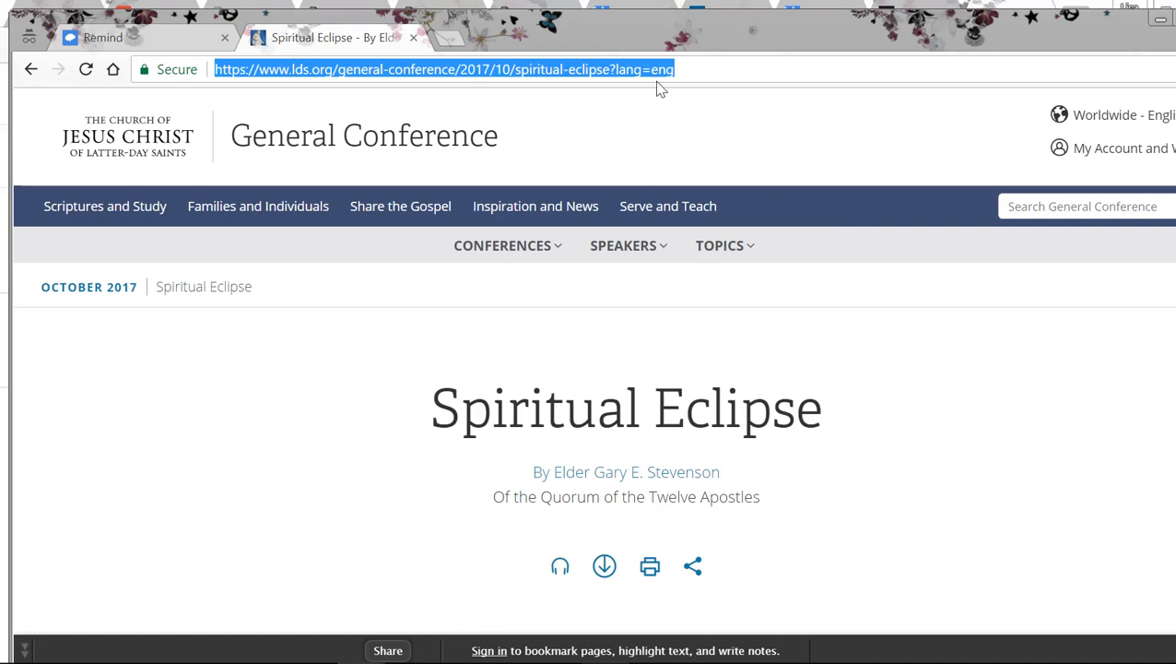
left_click(153, 42)
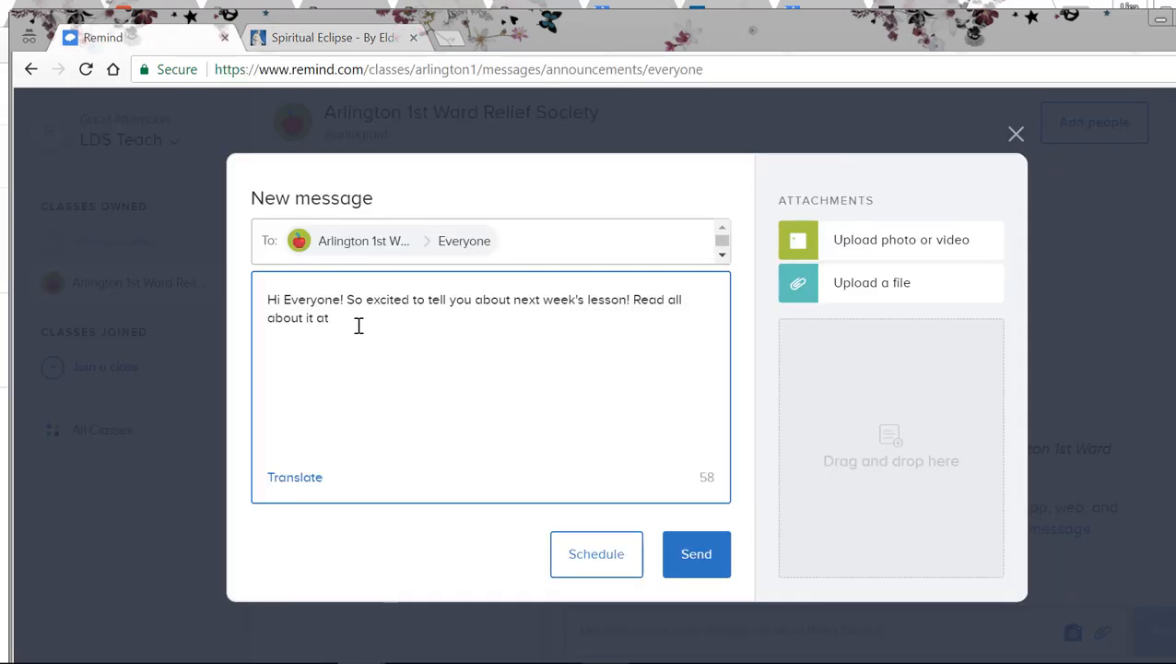
key("ctrl+v")
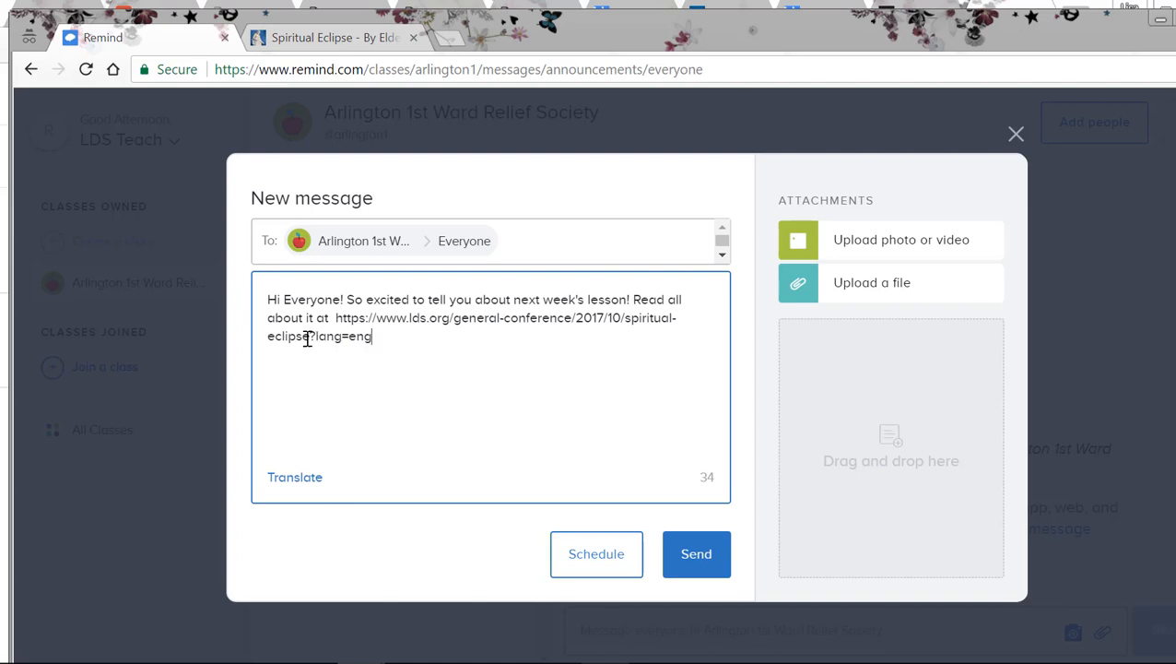
Step: Remove "?lang=eng" from the end of the talk link in the message
mouse_move(311, 336)
left_mouse_down()
mouse_move(376, 342)
mouse_move(314, 343)
left_mouse_up()
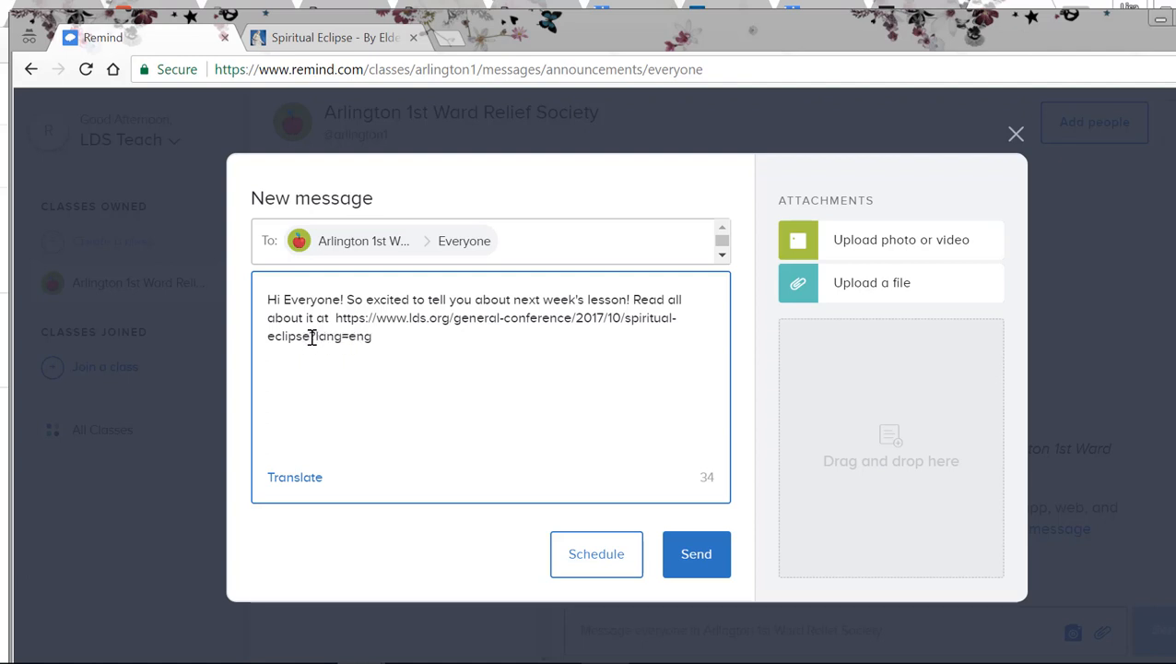
key("Delete")
key("Delete")
key("Delete")
key("Delete")
key("Delete")
key("Delete")
key("Delete")
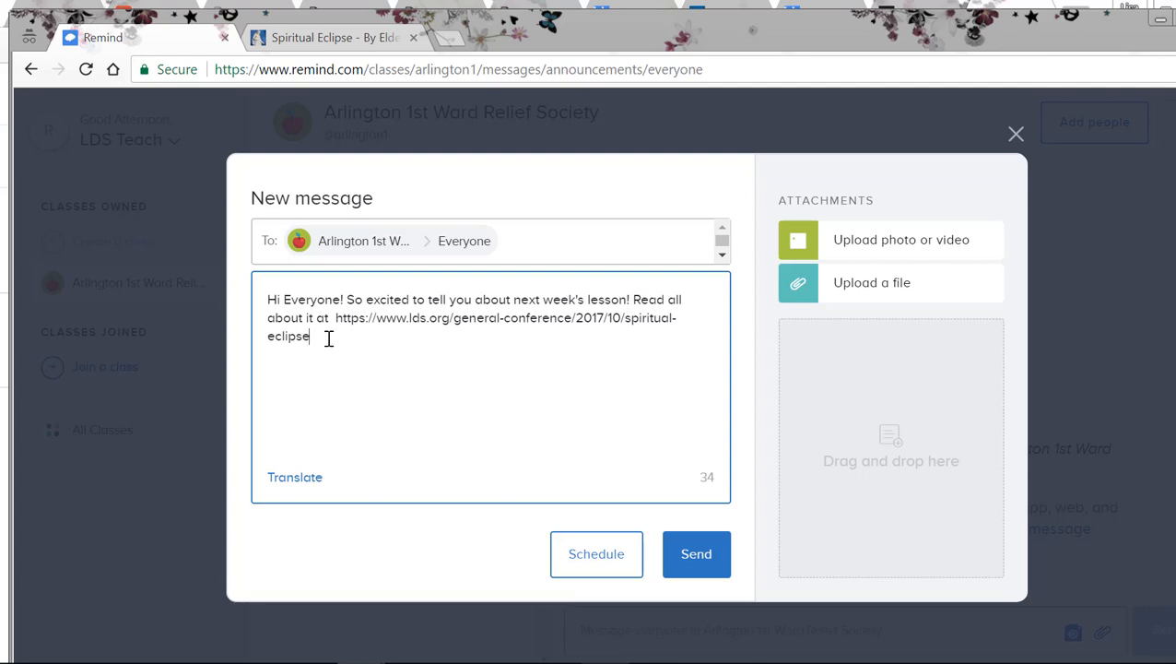
triple_click(329, 339)
type(".")
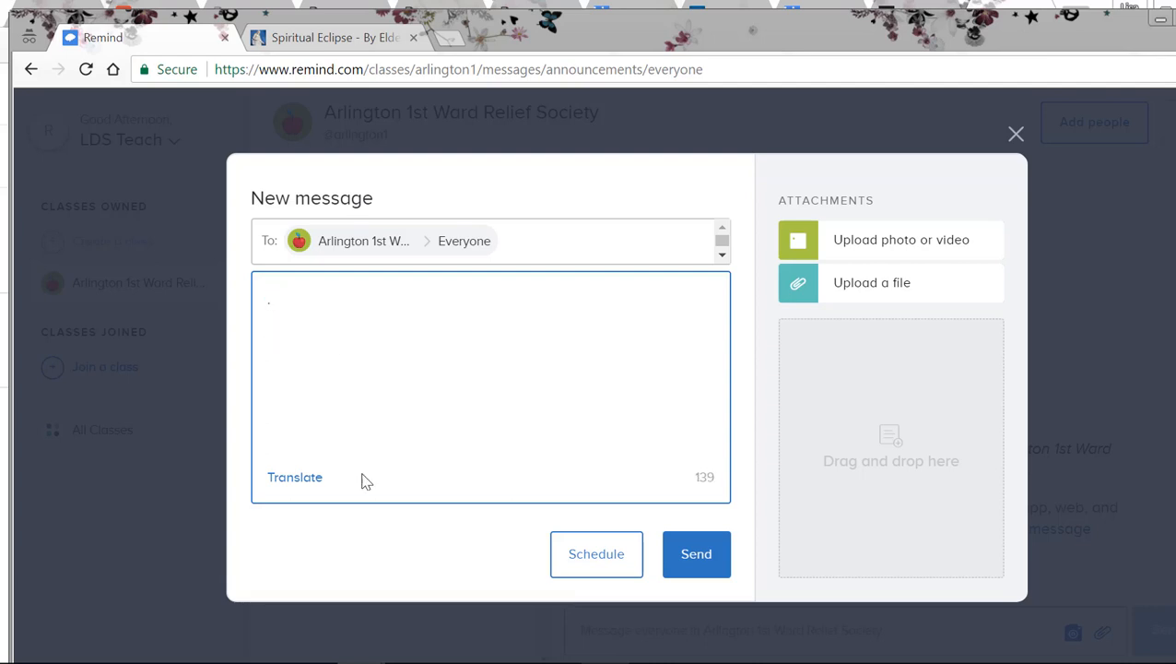
key("ctrl+z")
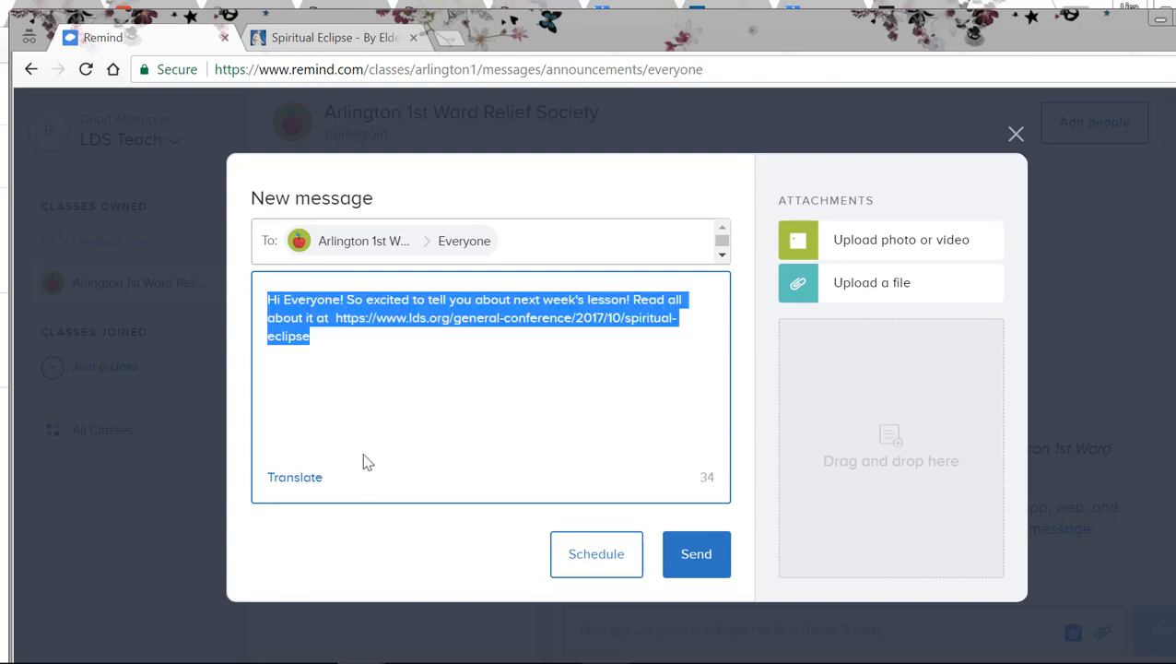
Step: Put a period after the talk link and add a new paragraph reading "Please come ready to talk about how you"
left_click(321, 348)
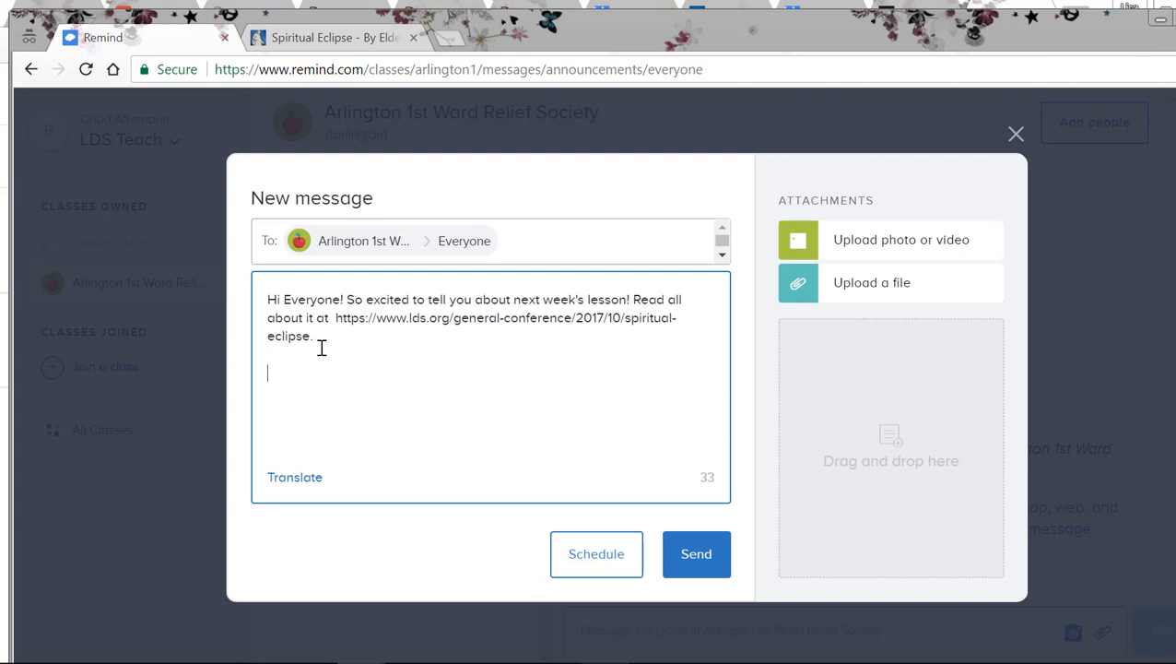
type("Please come ready to talk ab")
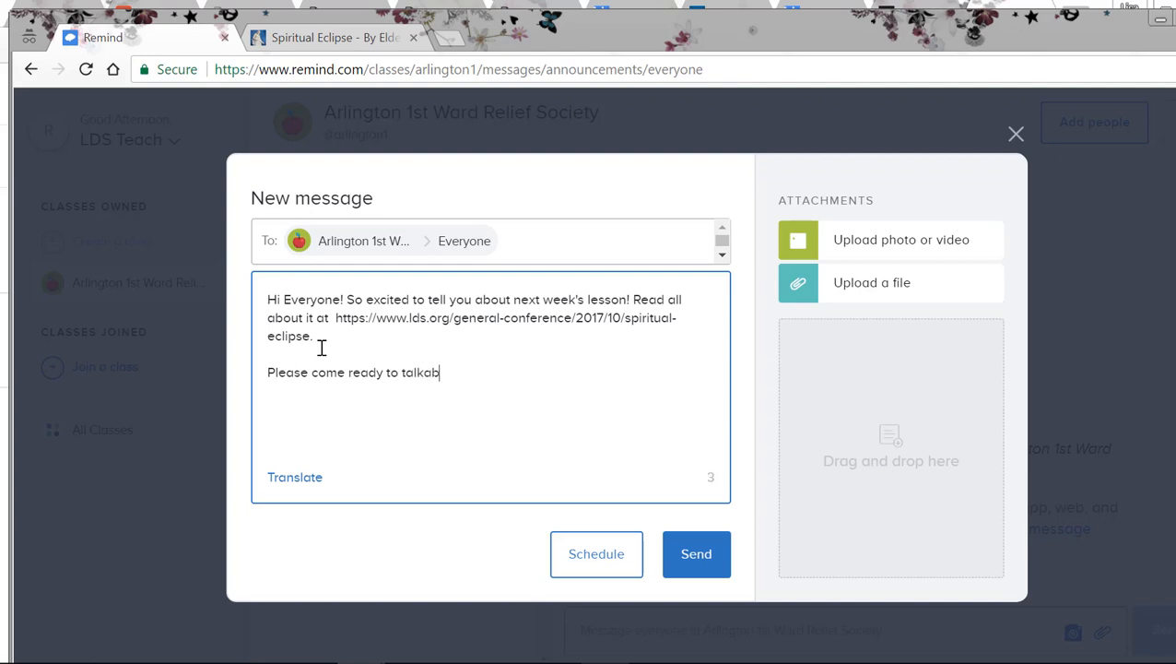
key("BackSpace")
key("BackSpace")
type("about how you")
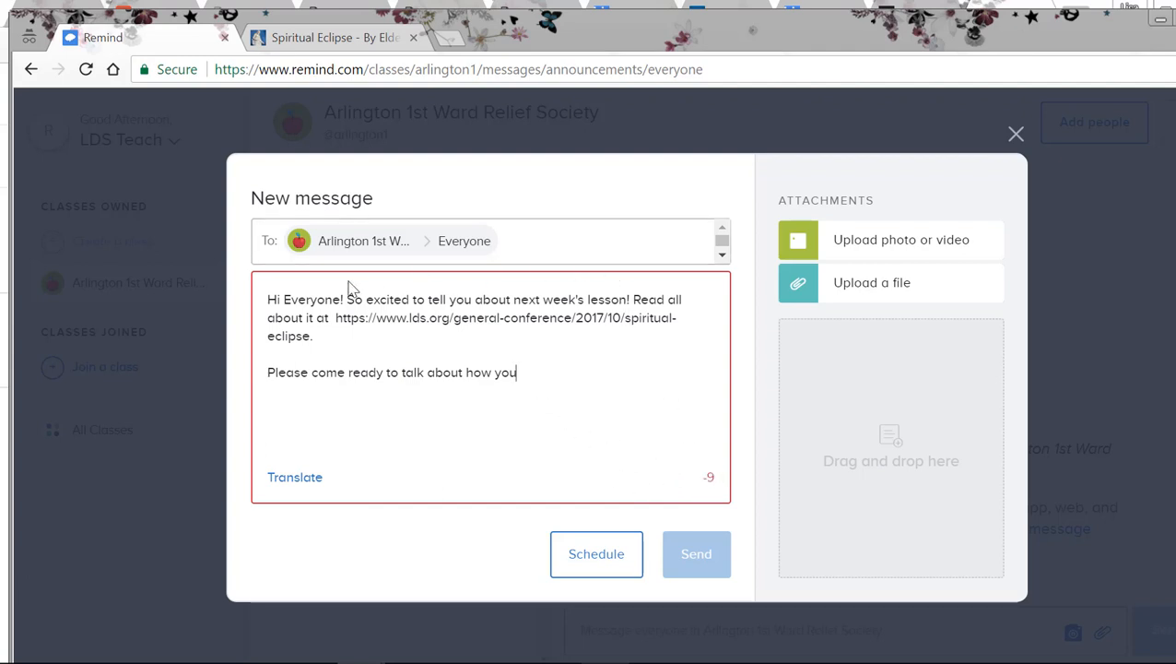
Step: Delete the paragraph starting "Please come ready to talk" and the blank line above it
left_click_drag(533, 373, 261, 362)
left_click(261, 363)
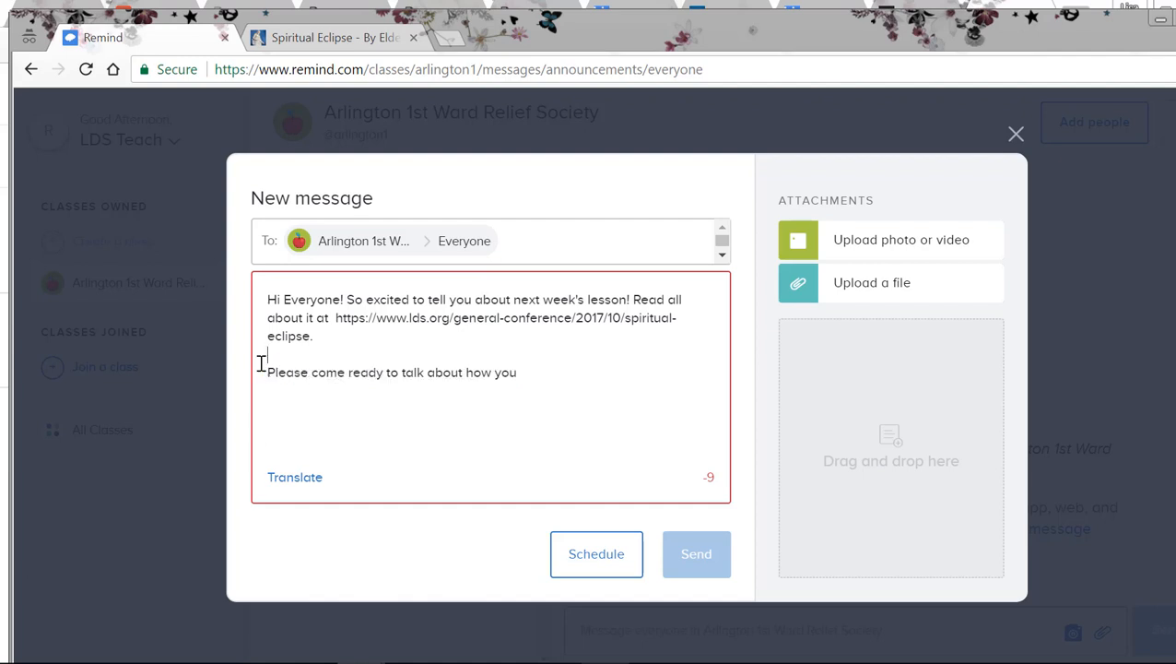
key("Delete")
key("Delete")
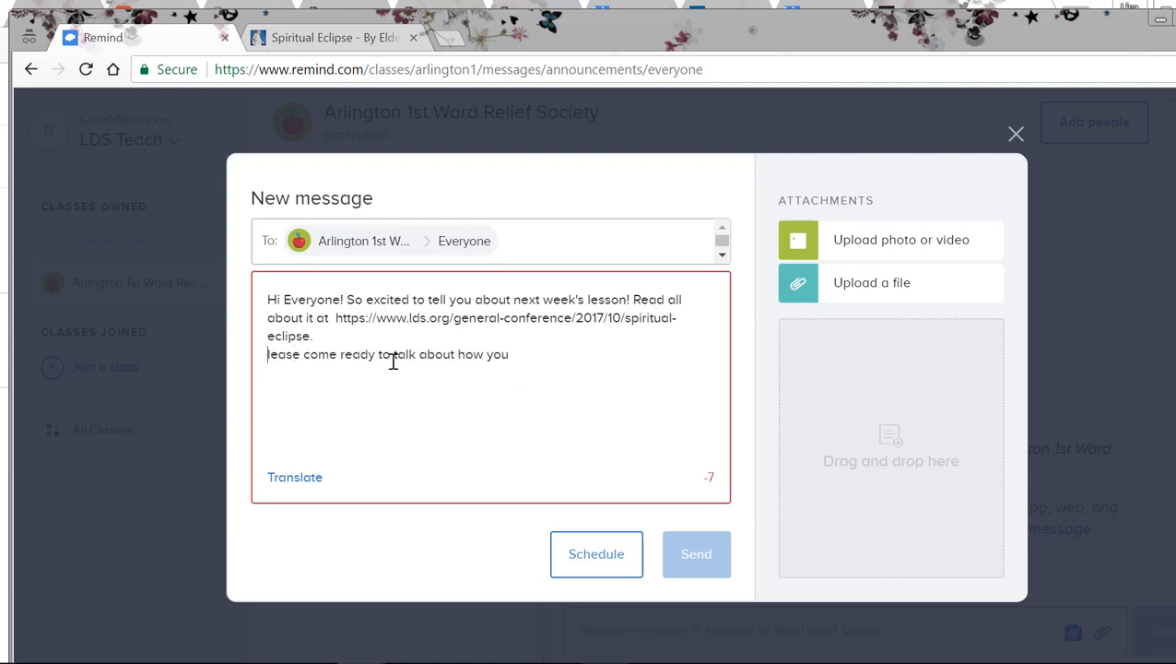
left_click_drag(514, 361, 251, 362)
key("BackSpace")
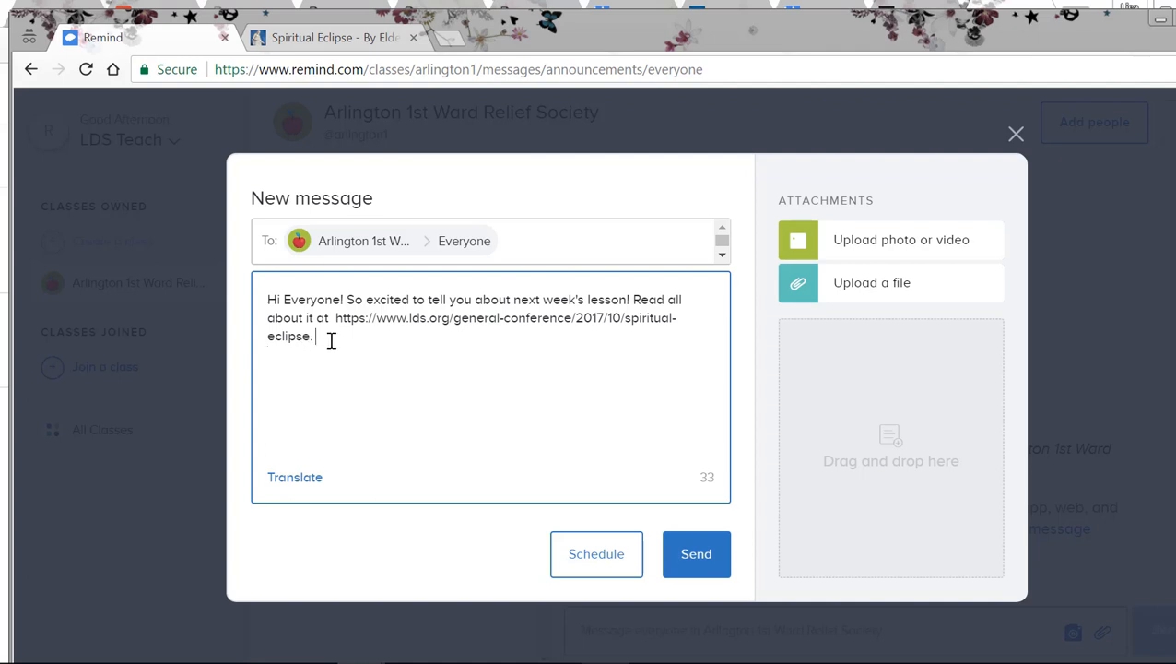
Step: Delete the "So excited" sentence and replace "Read all about it at" with "You can find this week's RS lesson at"
left_click_drag(349, 301, 637, 295)
key("BackSpace")
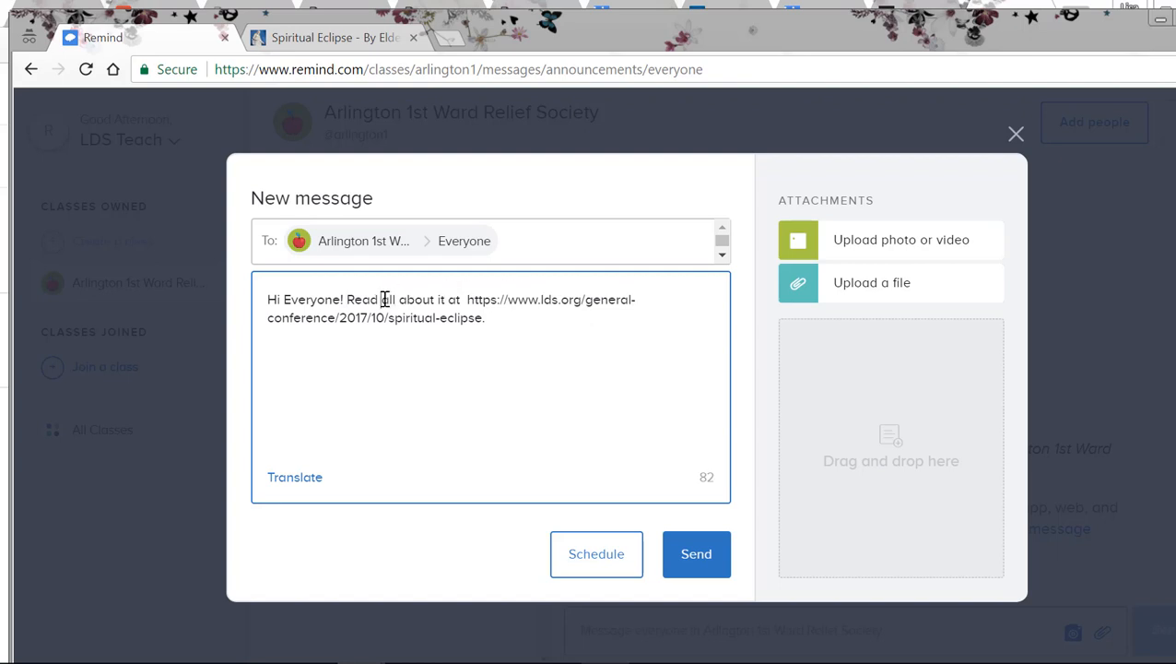
left_click_drag(384, 301, 439, 297)
left_click(437, 299)
left_click_drag(348, 300, 461, 295)
type("You can find this ")
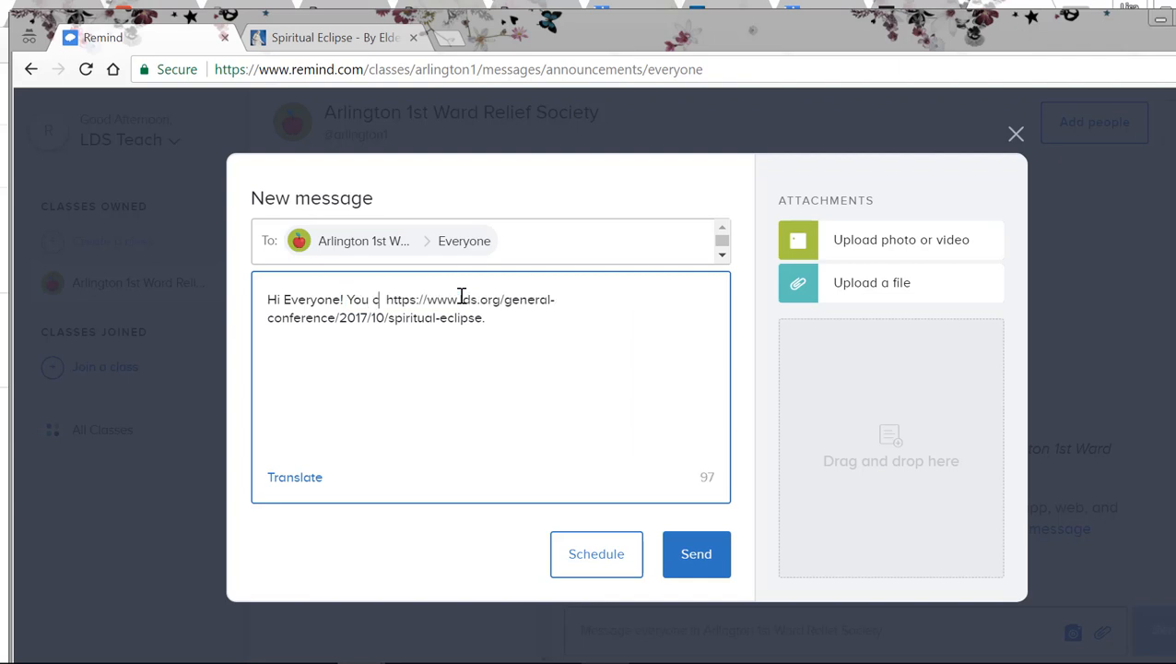
type("week's RS")
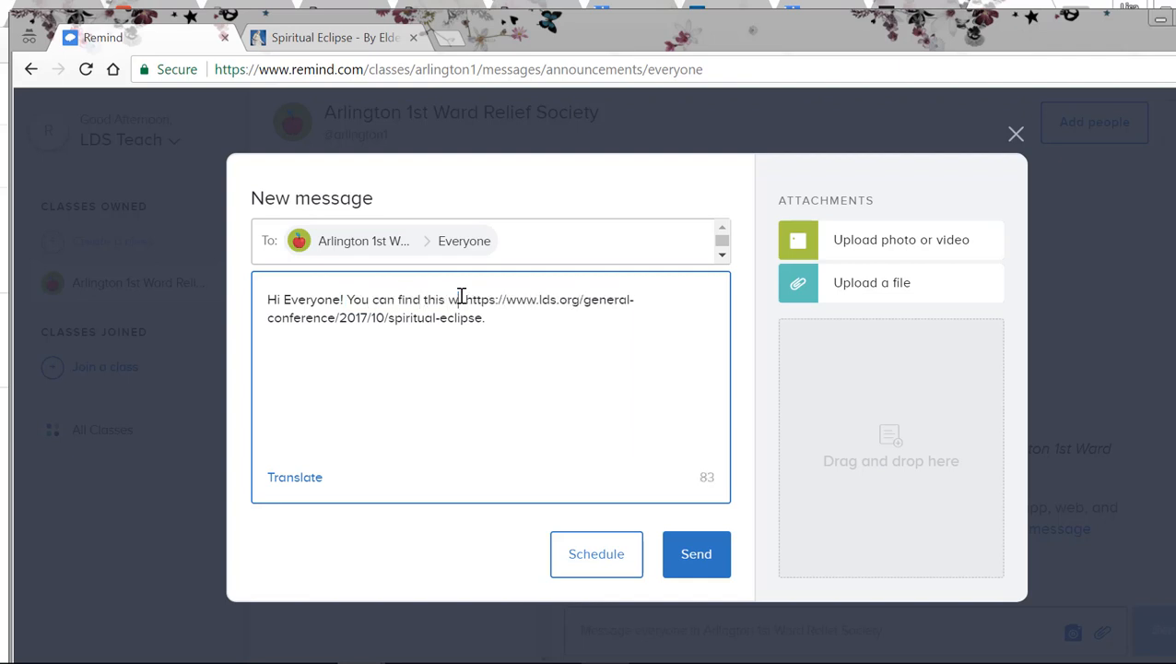
type(" lesson at")
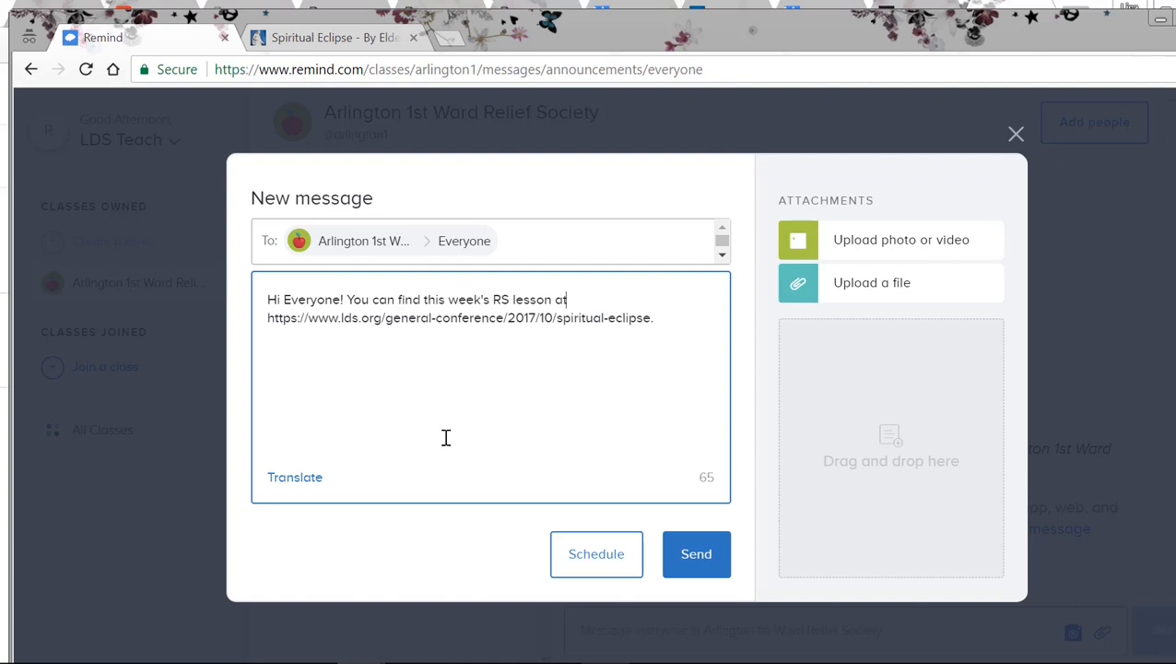
Step: Browse the languages available for translating the message
left_click(302, 488)
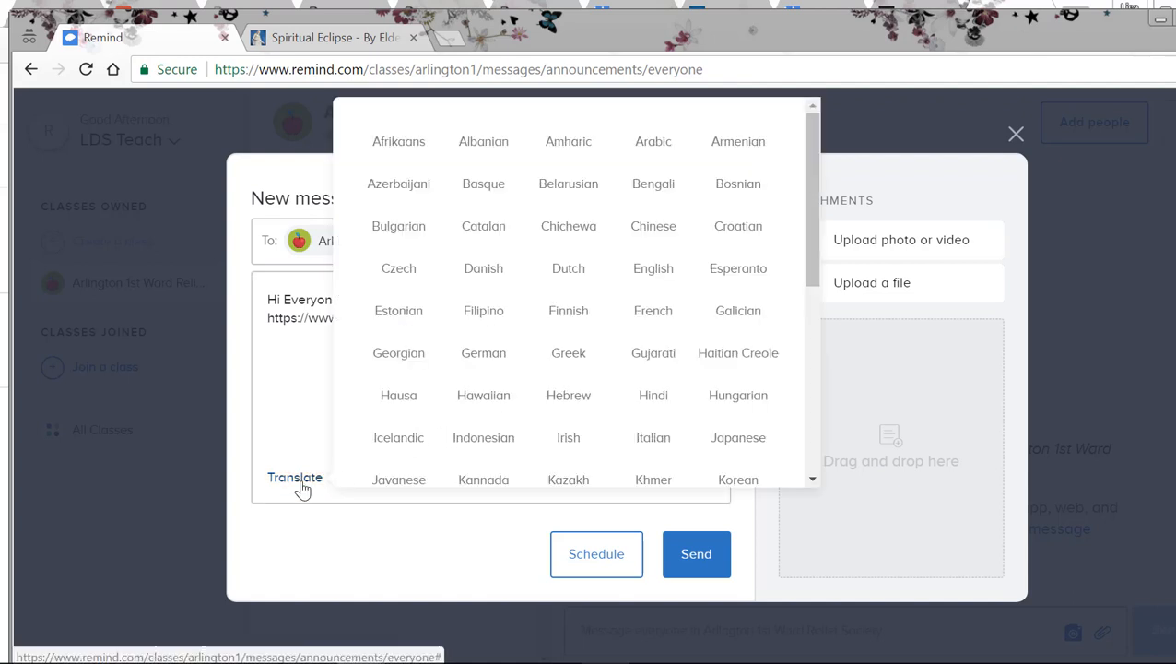
left_click_drag(815, 161, 813, 215)
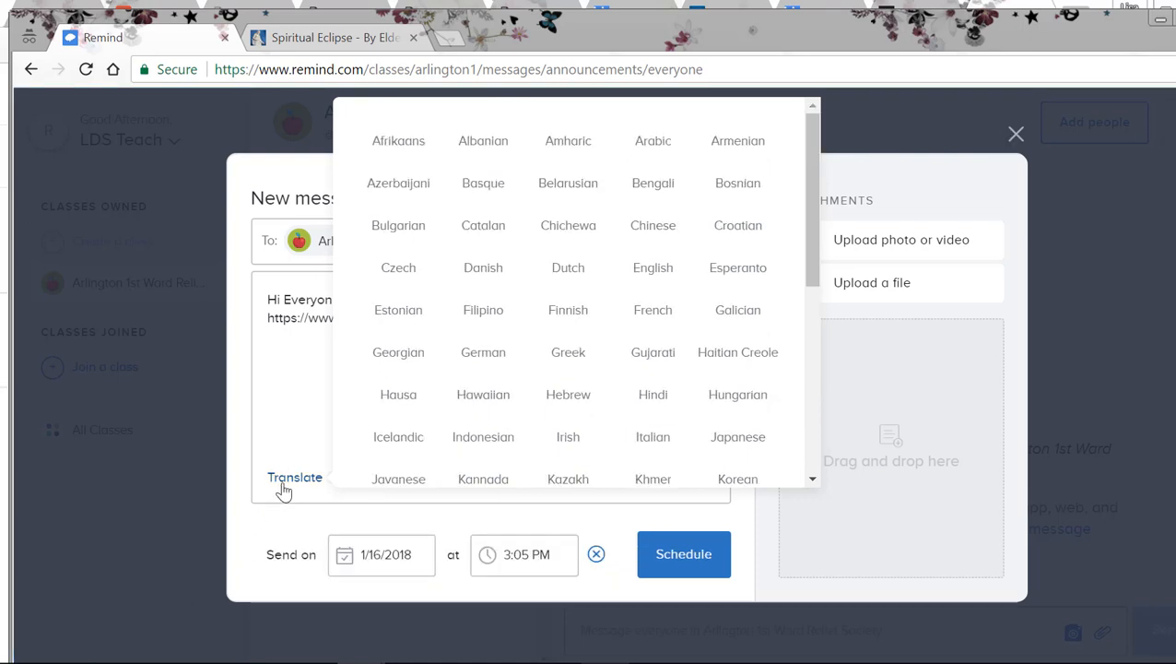
Step: Close the translation language list and schedule the message to everyone for 1/16/2018 at 3:05 PM
left_click(284, 492)
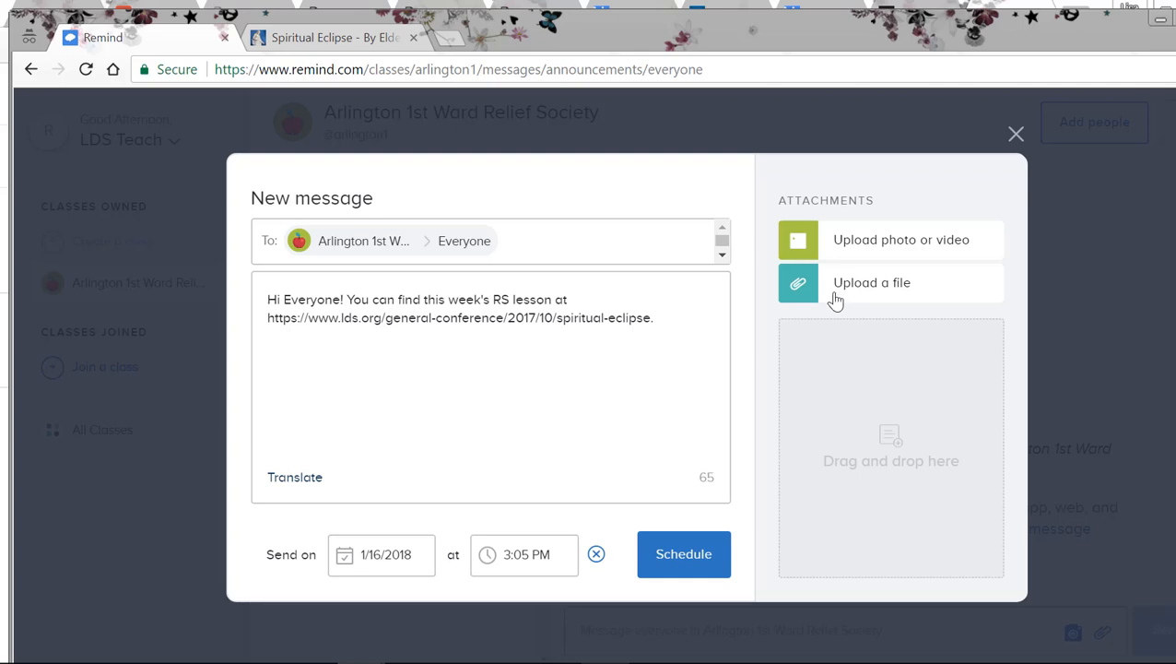
left_click(412, 561)
left_click(597, 554)
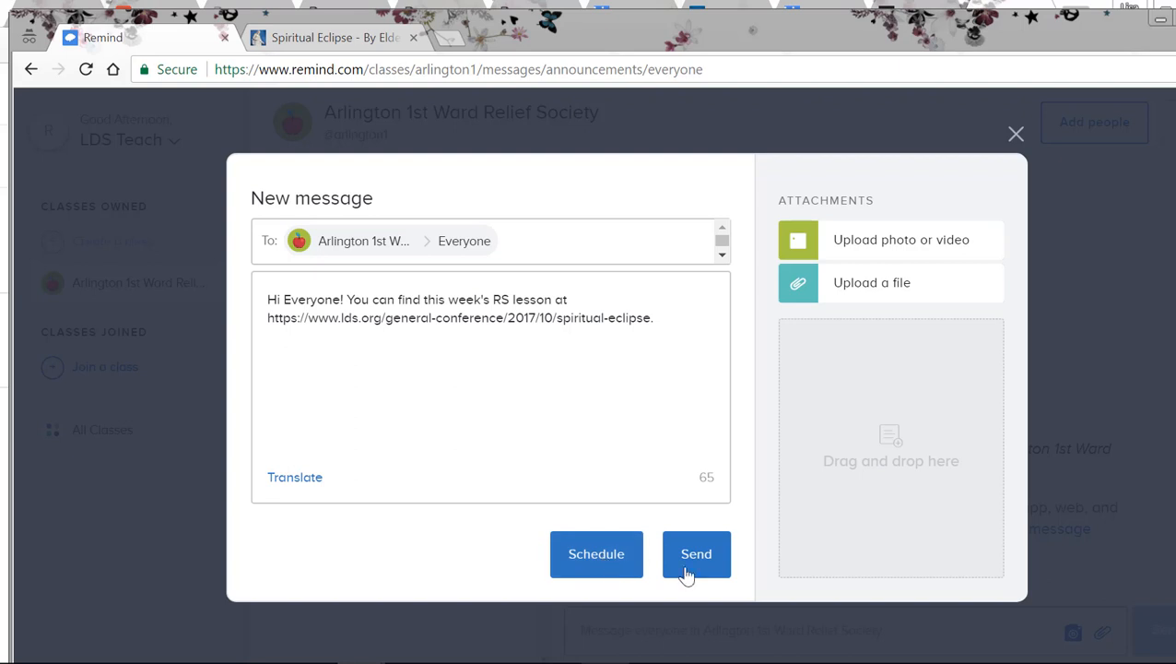
left_click(611, 574)
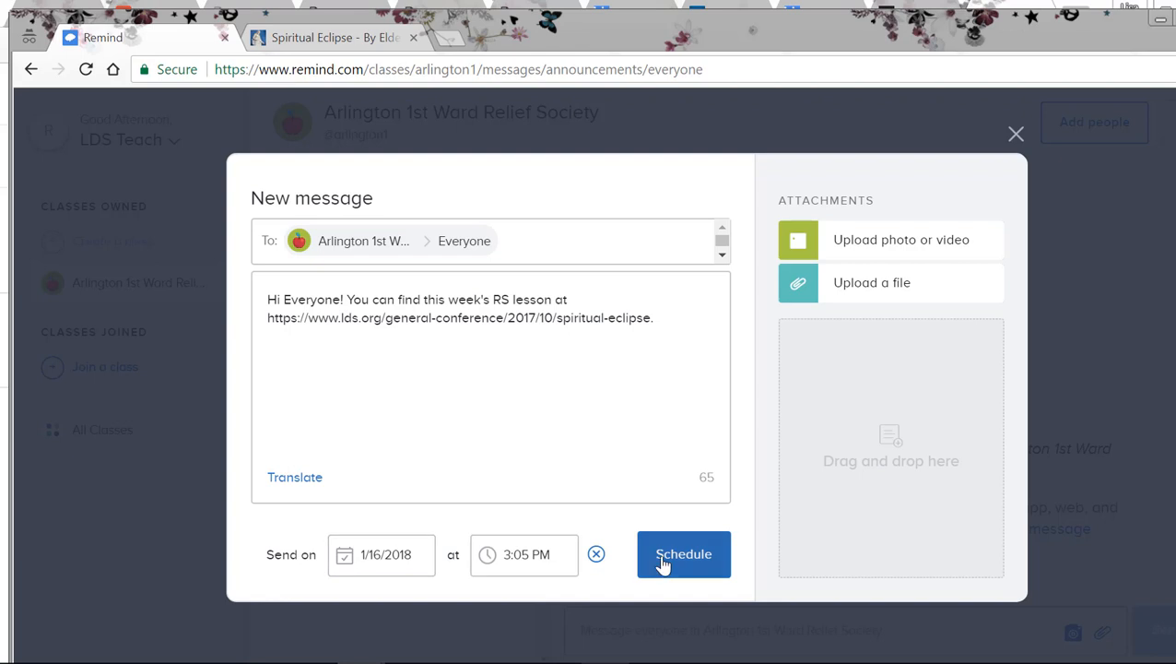
left_click(662, 560)
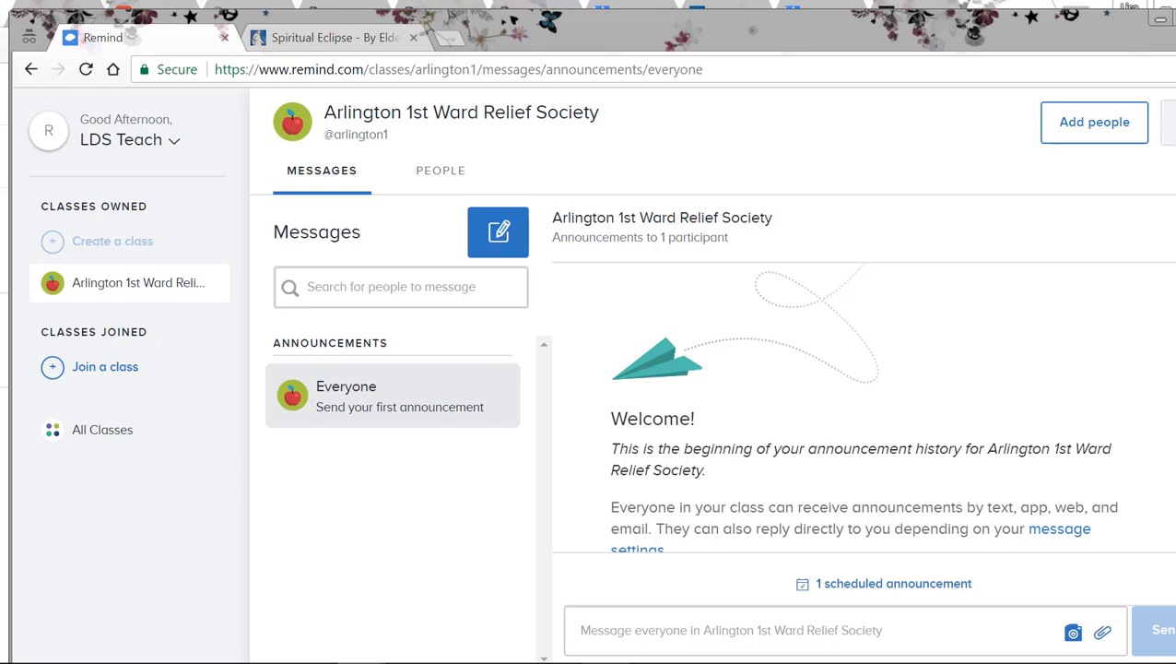
Step: Open the class settings and change the class icon from the apple to the open book with a blue bookmark
left_click(1170, 123)
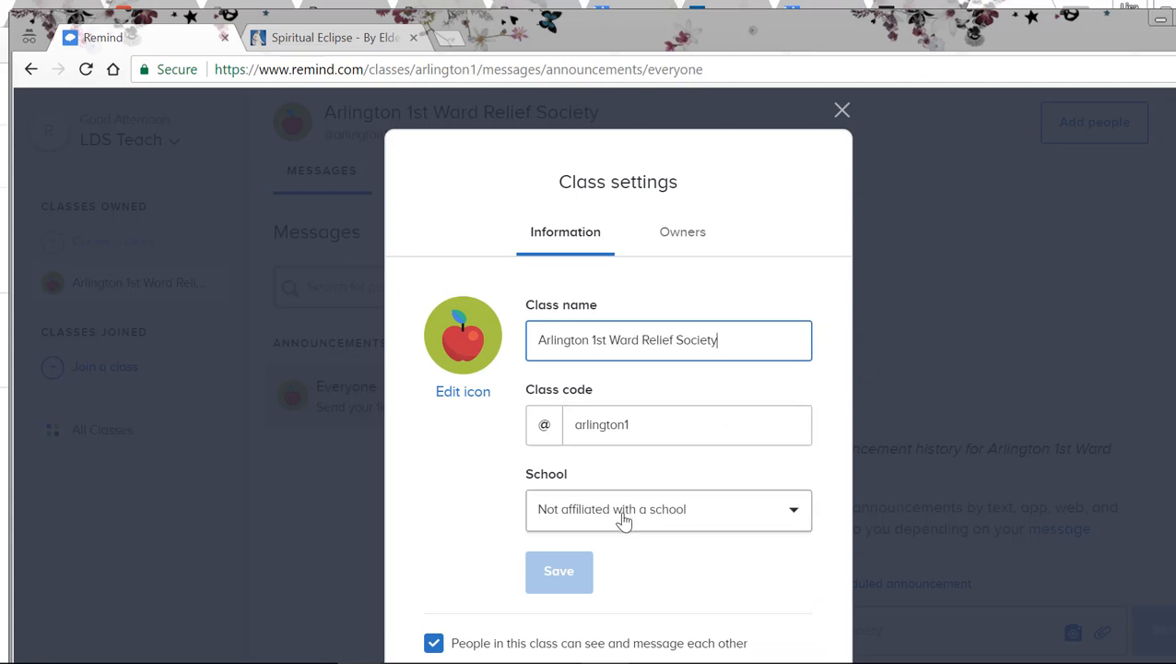
scroll(617, 415, "down", 3)
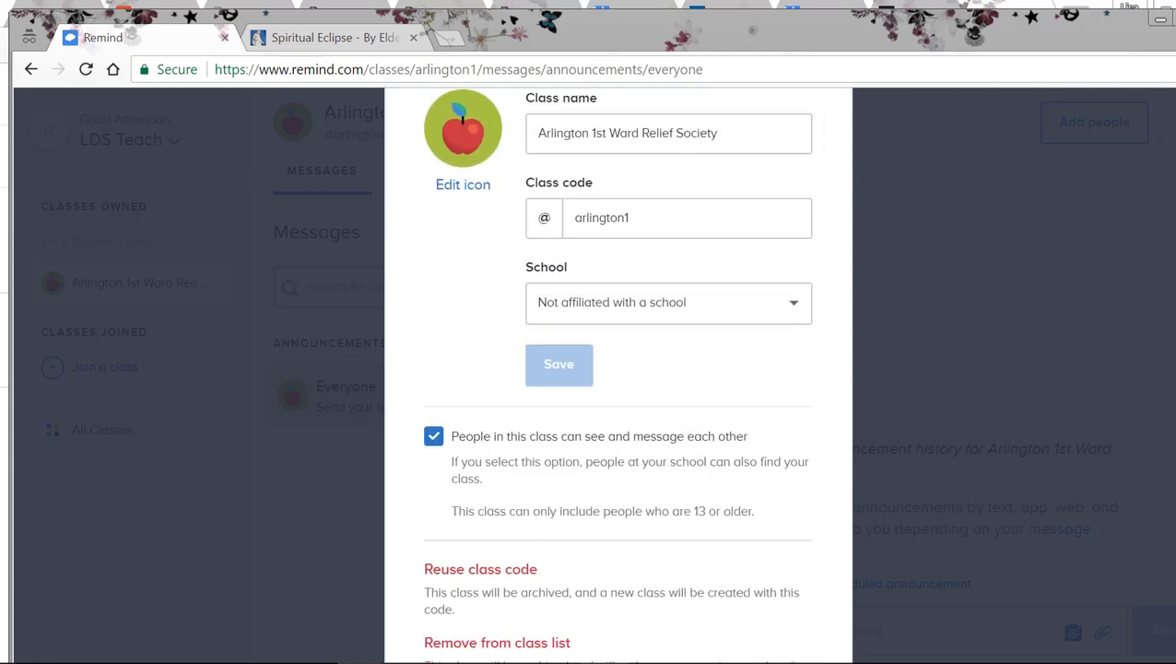
scroll(618, 368, "up", 3)
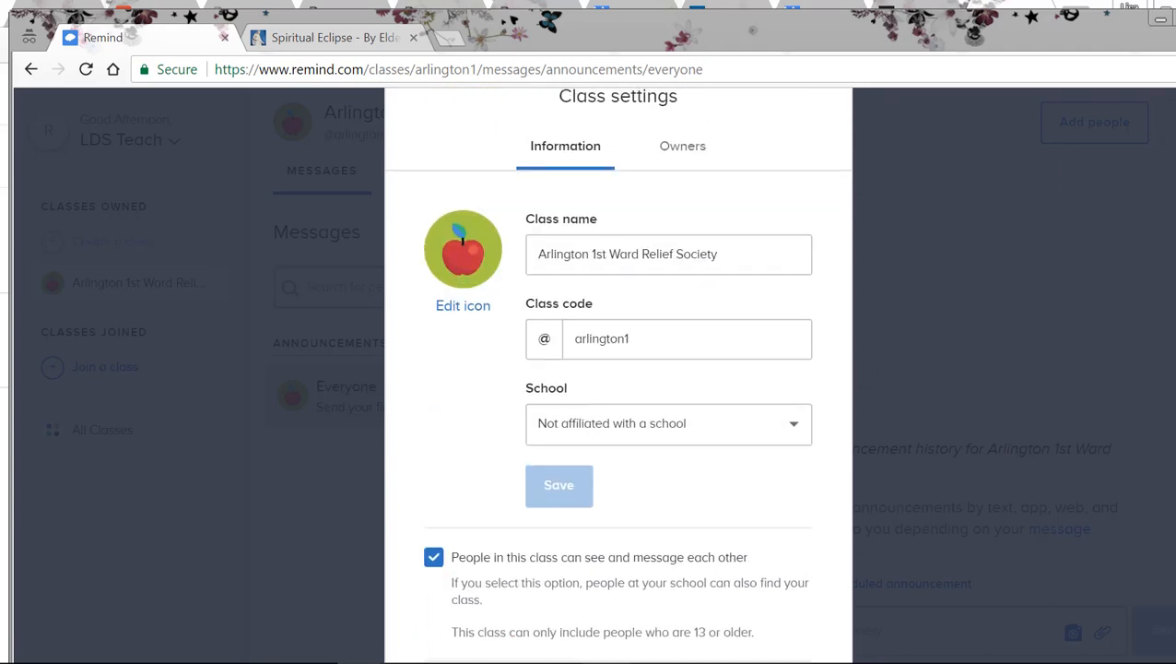
left_click(474, 273)
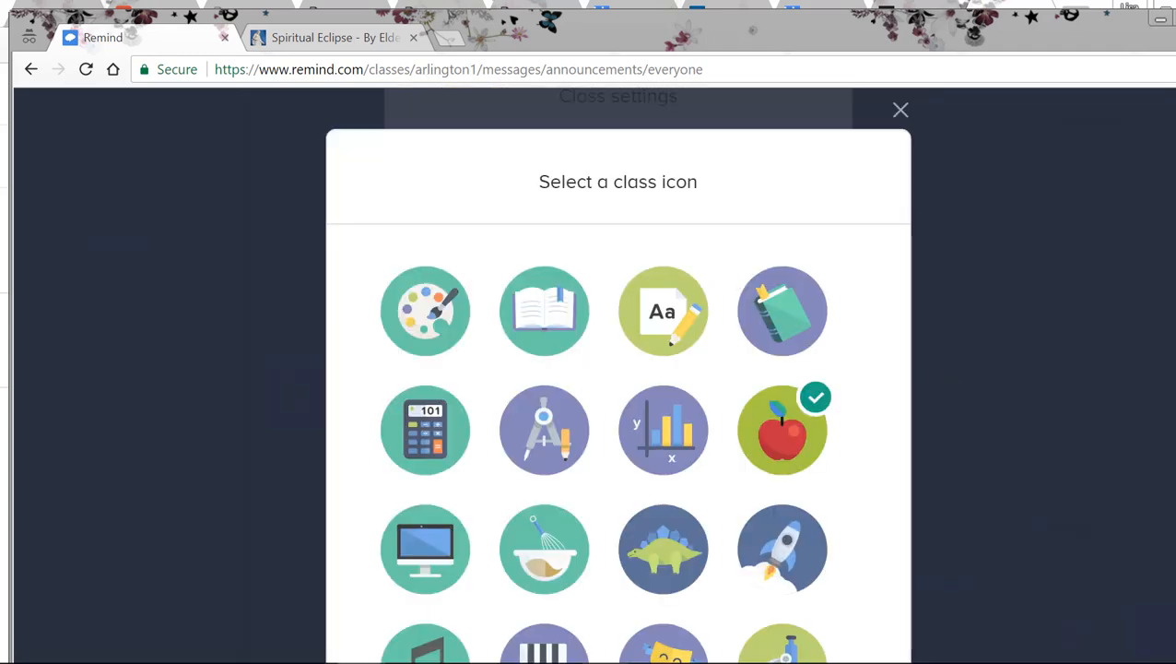
scroll(618, 415, "down", 3)
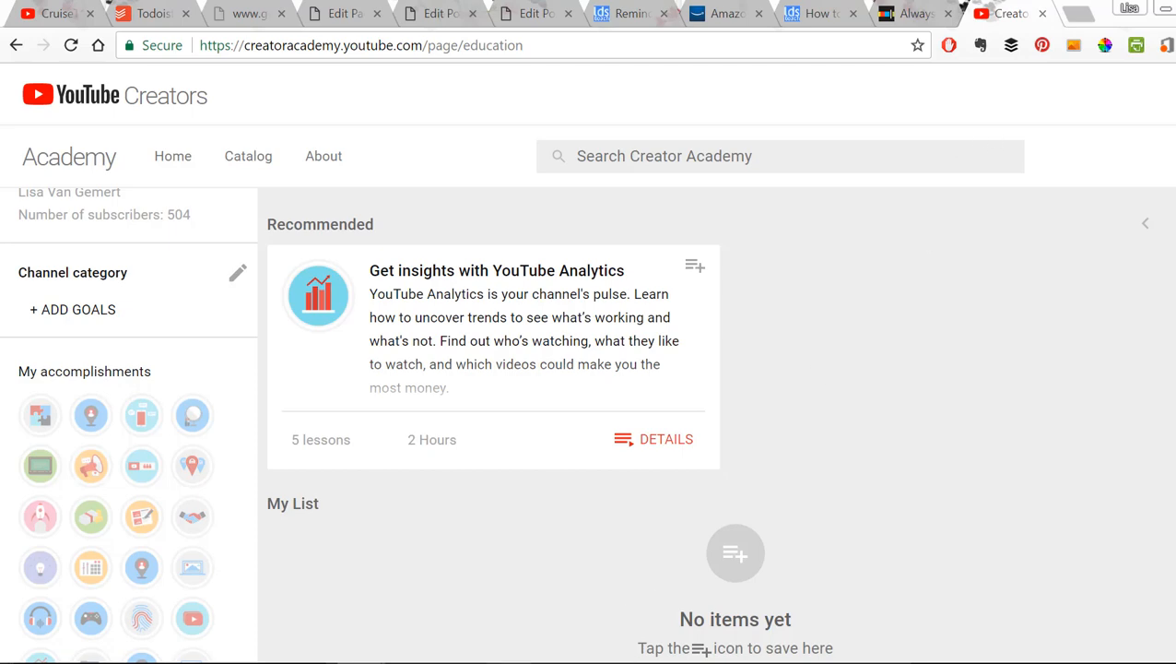
mouse_move(361, 661)
left_click(478, 601)
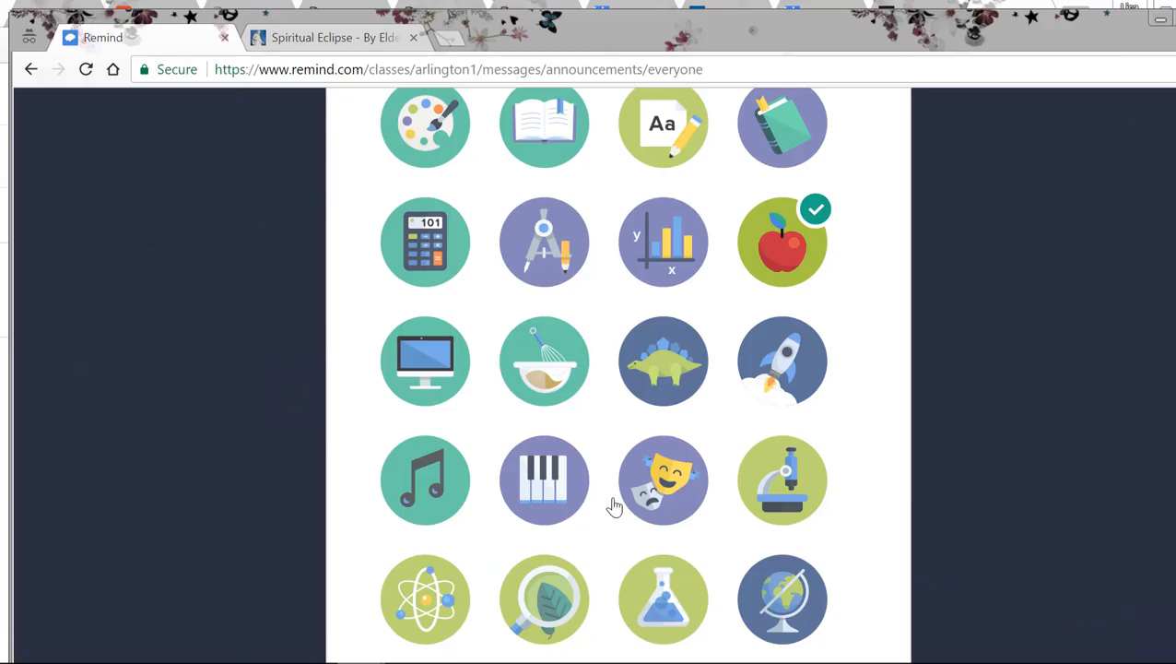
scroll(618, 369, "down", 5)
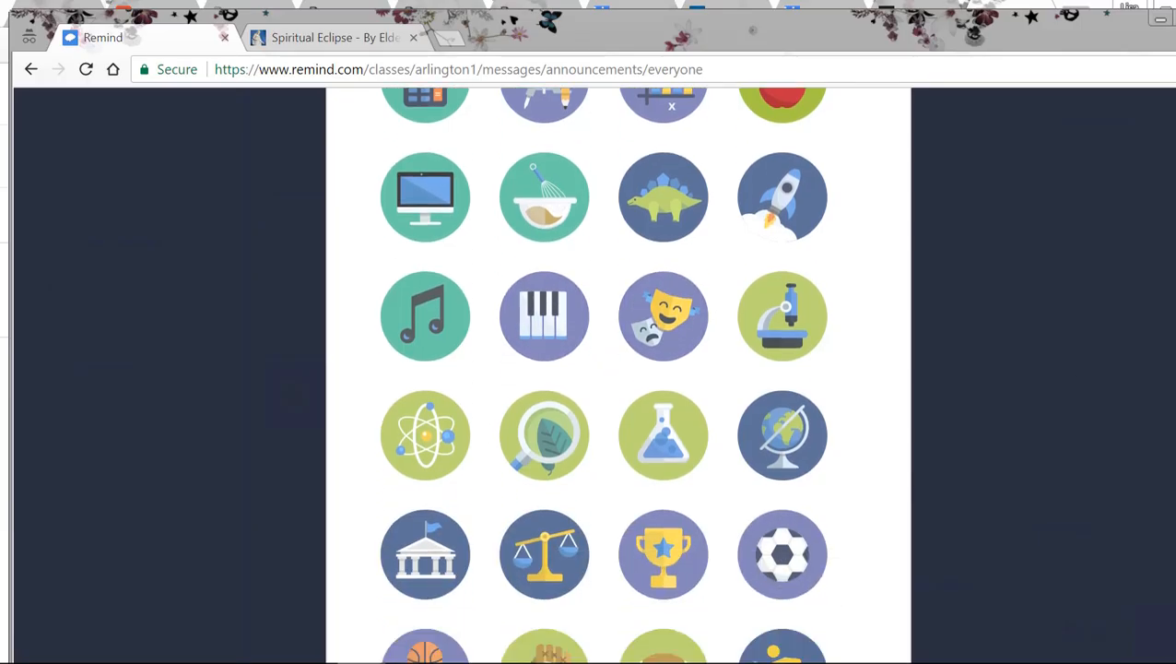
scroll(618, 369, "up", 5)
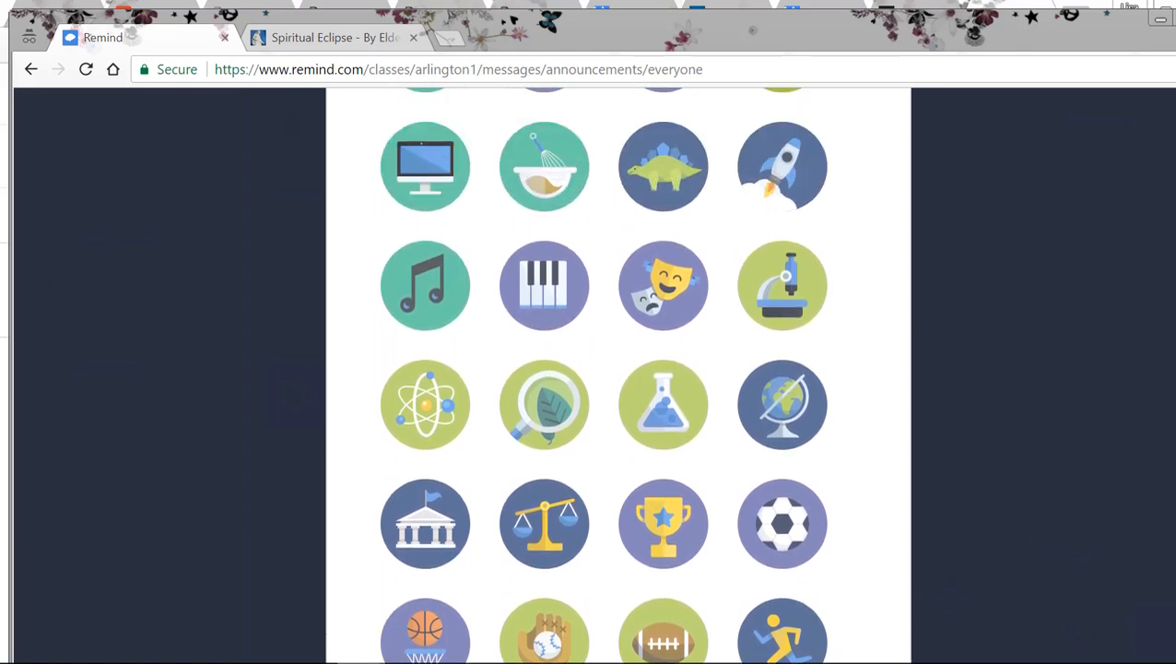
scroll(617, 368, "up", 1)
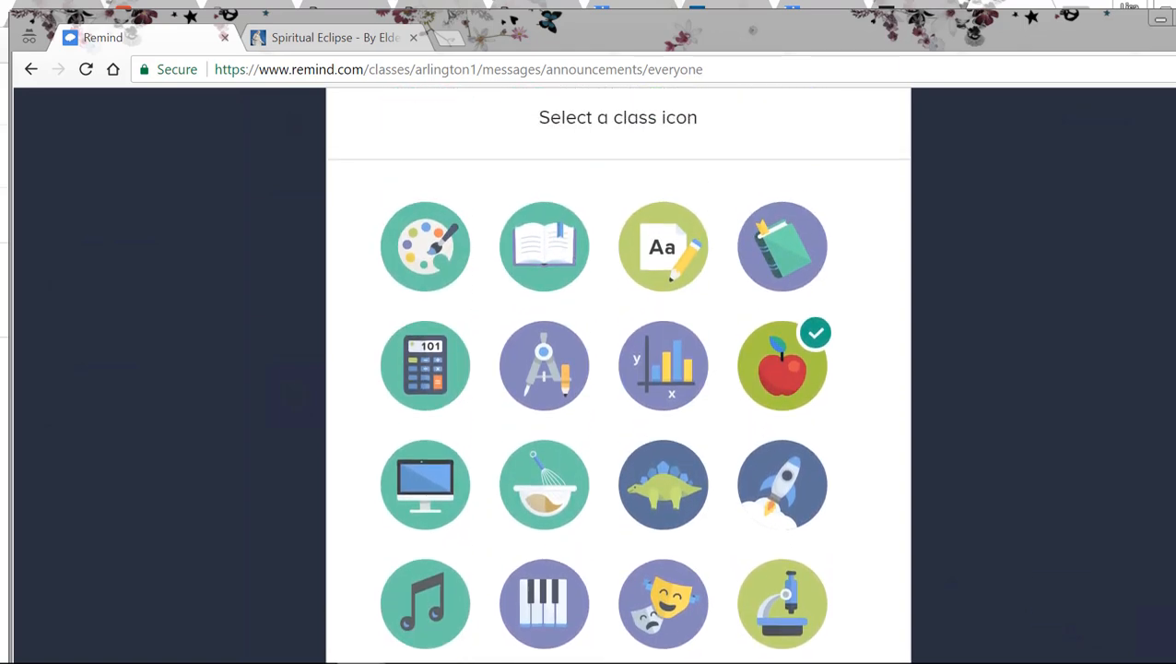
scroll(1155, 380, "down", 1)
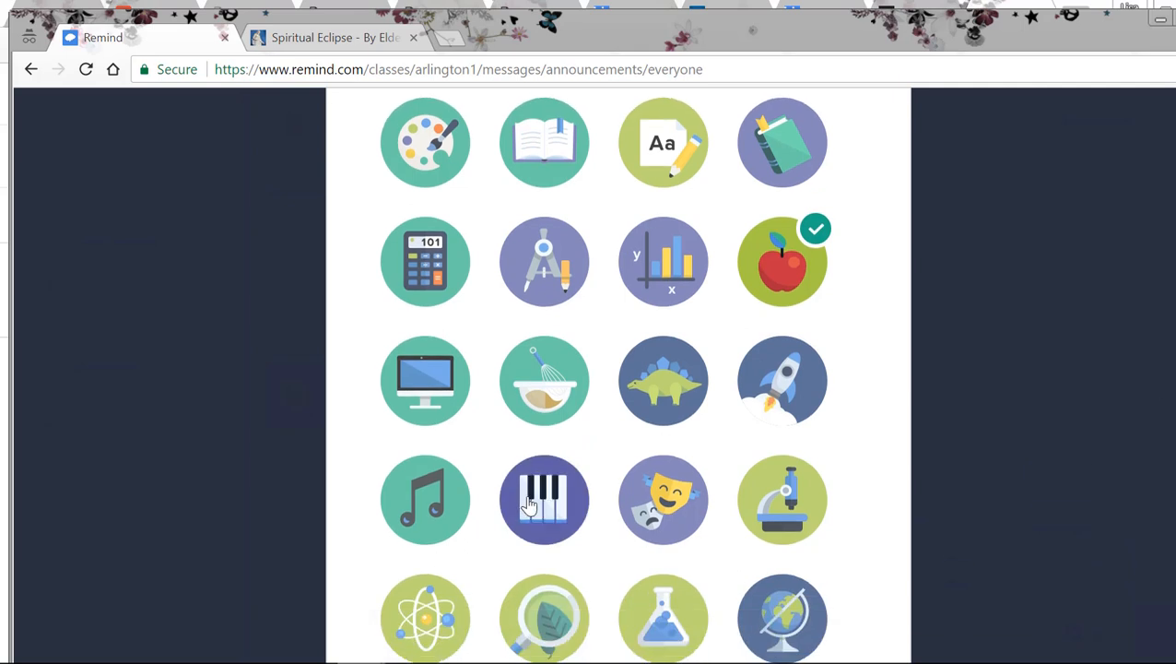
left_click(531, 136)
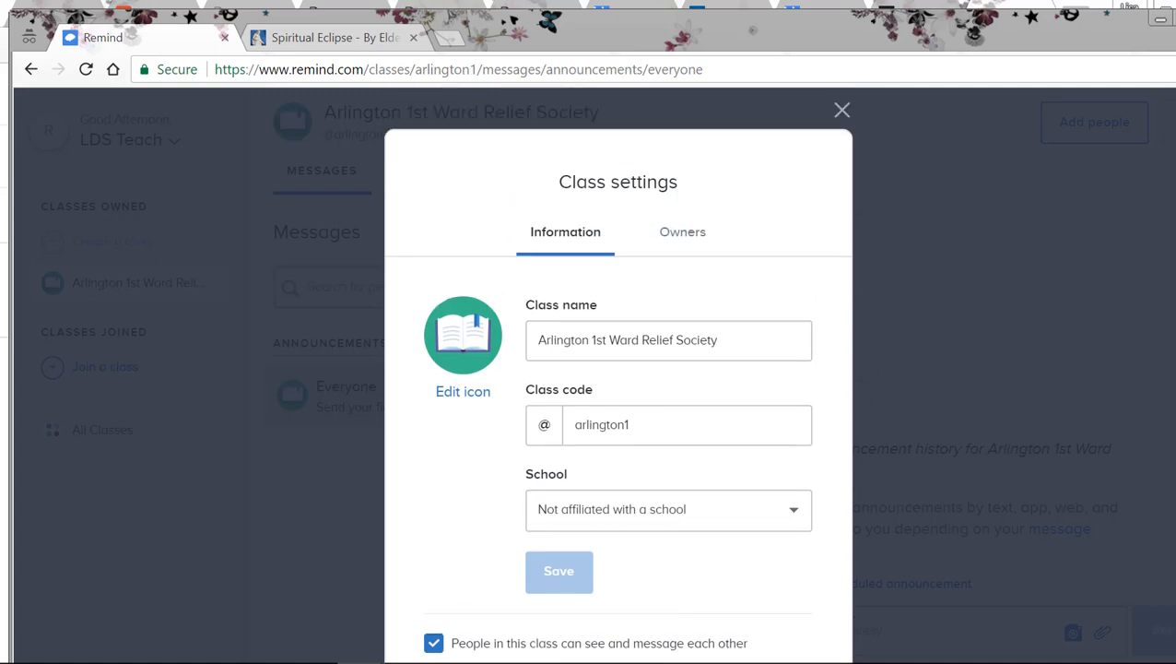
Step: Check the class owners and the requirements for adding a class owner, and close the class settings
left_click(679, 236)
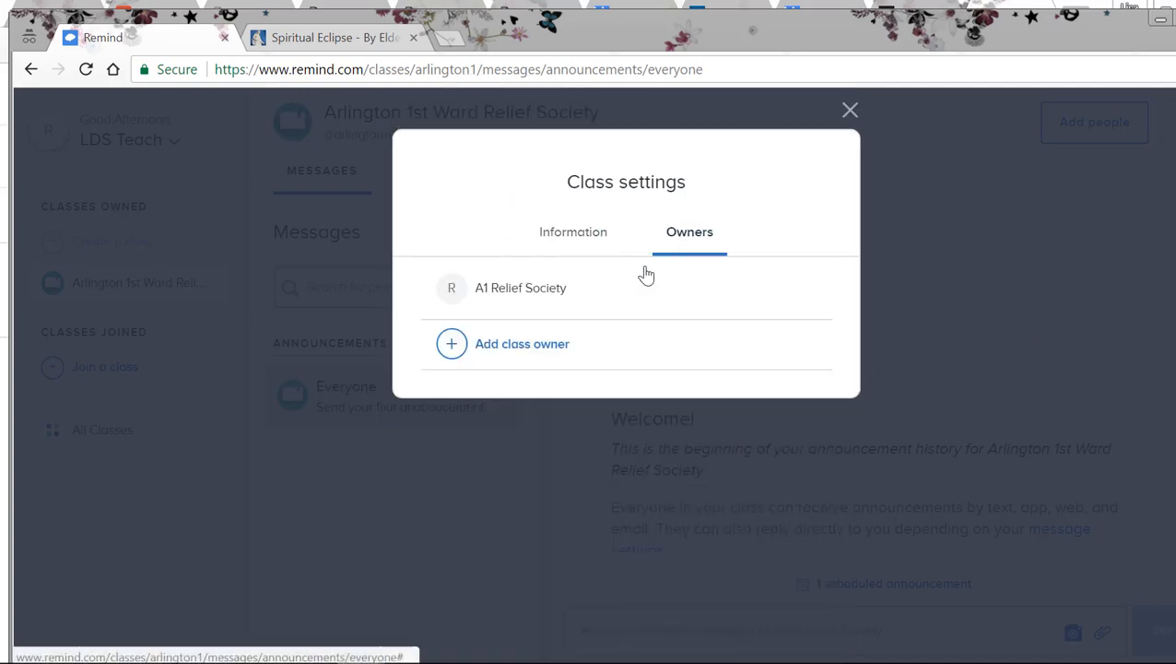
left_click(489, 355)
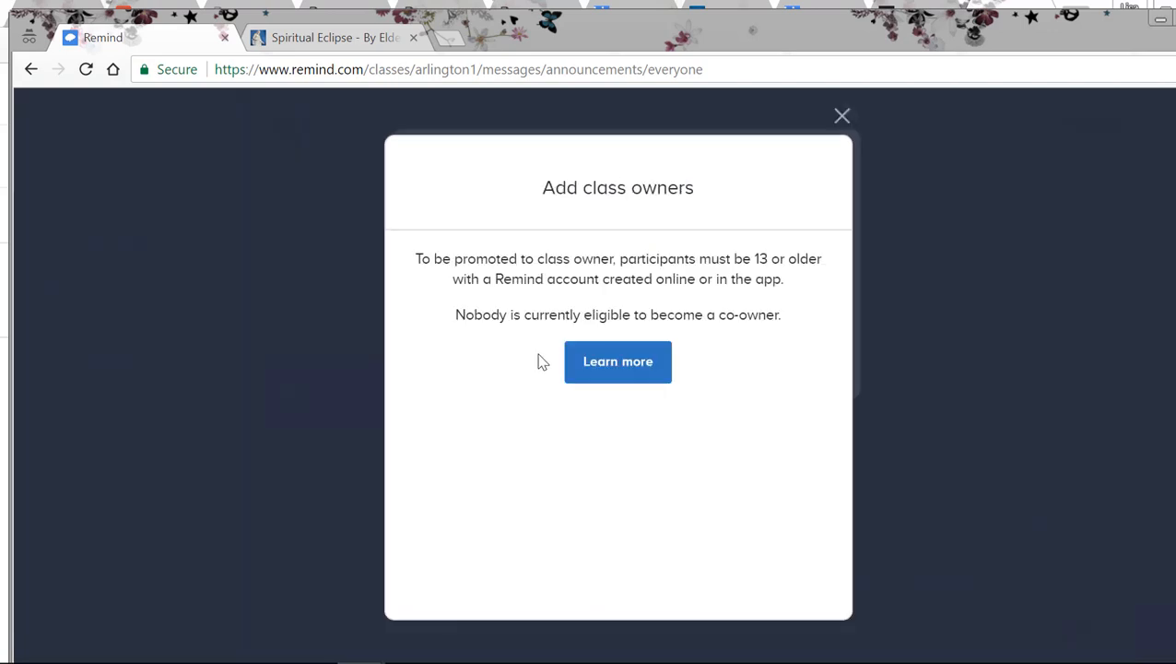
left_click(842, 120)
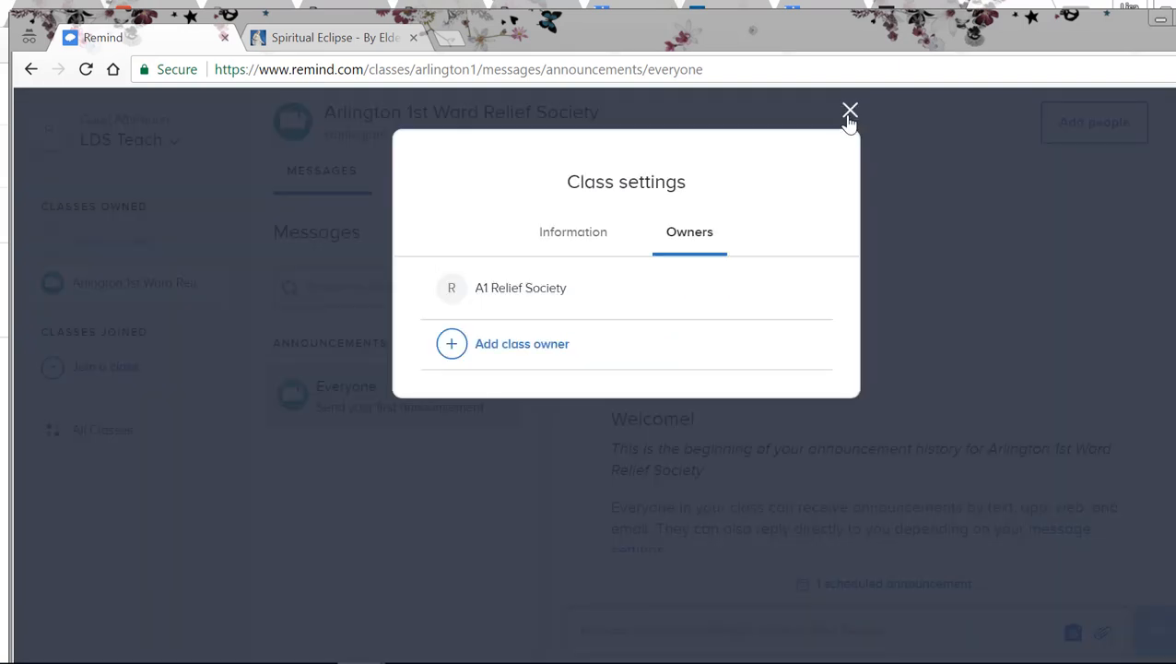
left_click(847, 114)
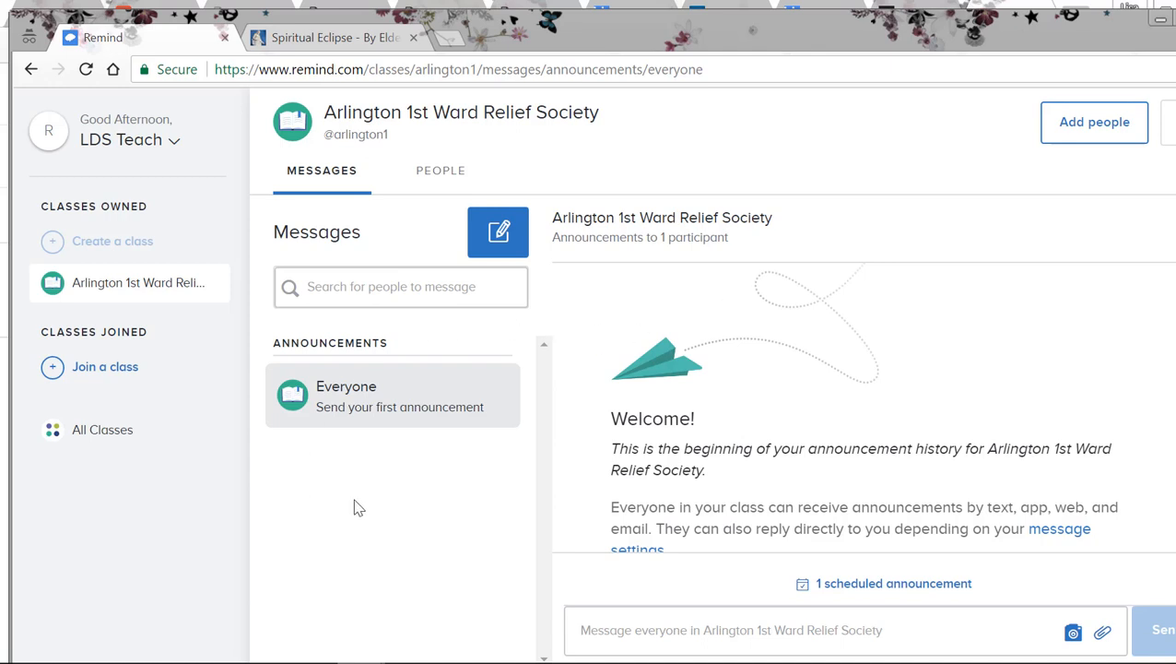